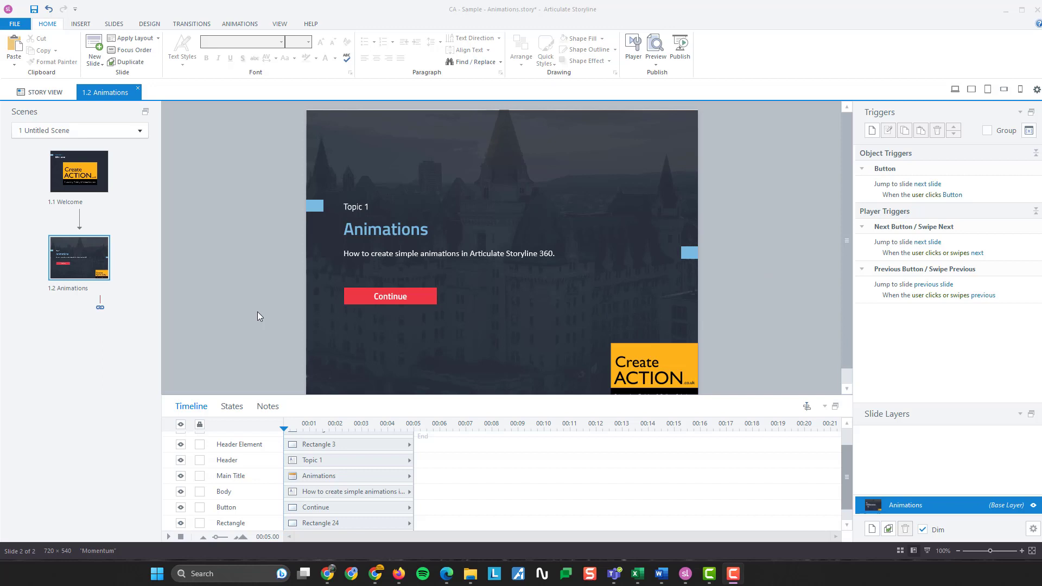
- Check slides 1.1 and 1.2, then select the small blue header rectangle at the left edge
{"action": "left_click", "coordinate": [74, 180]}
{"action": "left_click", "coordinate": [88, 266]}
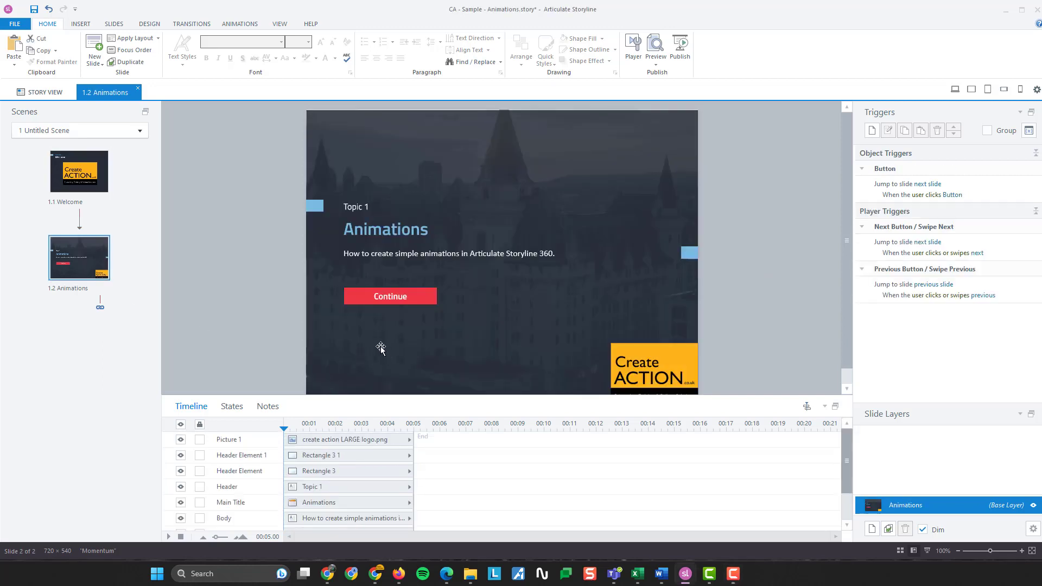
{"action": "left_click", "coordinate": [382, 229]}
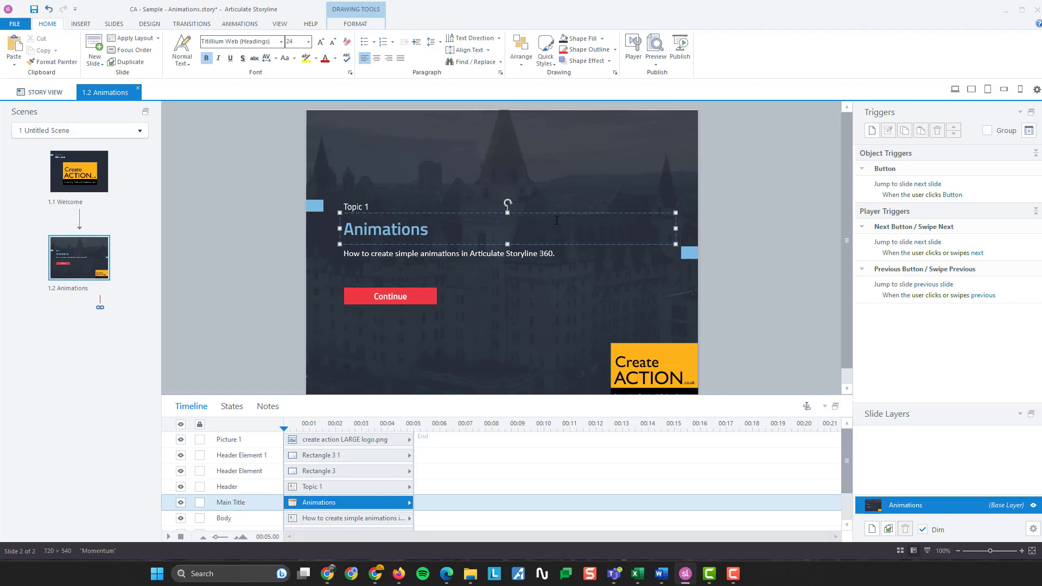
{"action": "left_click", "coordinate": [675, 259]}
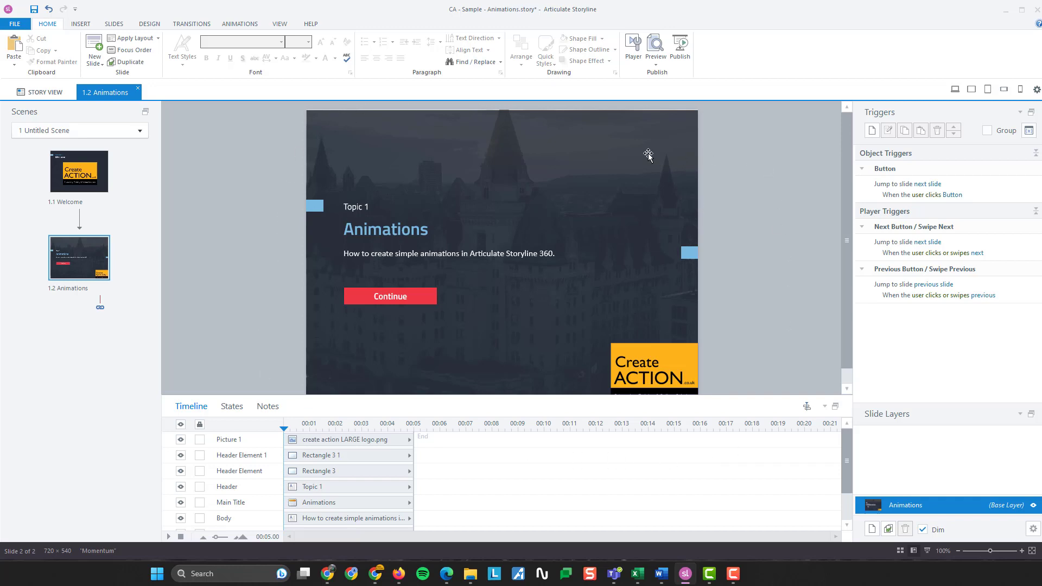
{"action": "scroll", "coordinate": [708, 307], "scroll_direction": "down", "scroll_amount": 1}
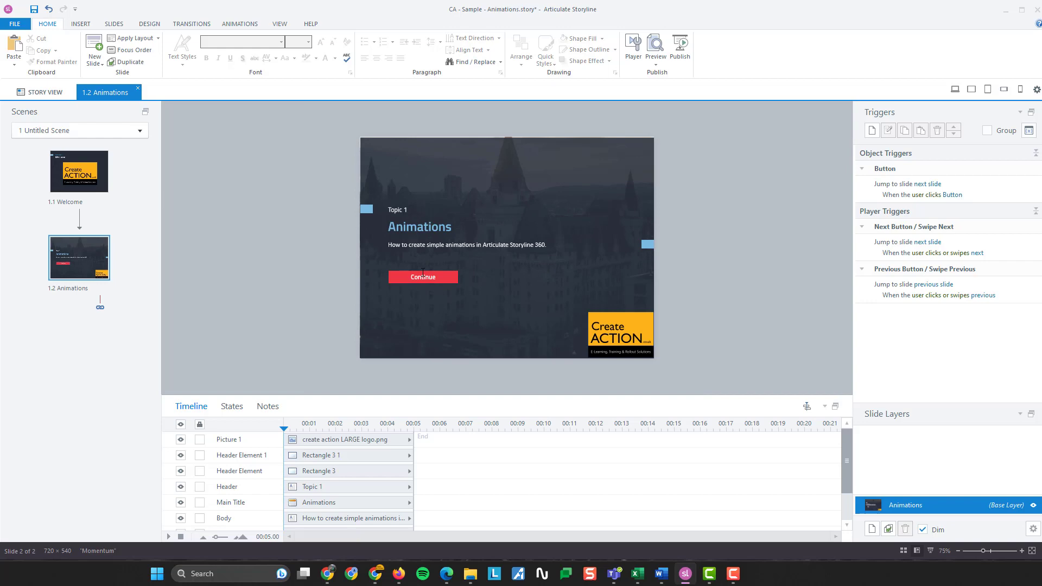
{"action": "scroll", "coordinate": [423, 273], "scroll_direction": "up", "scroll_amount": 1}
{"action": "left_click", "coordinate": [319, 196]}
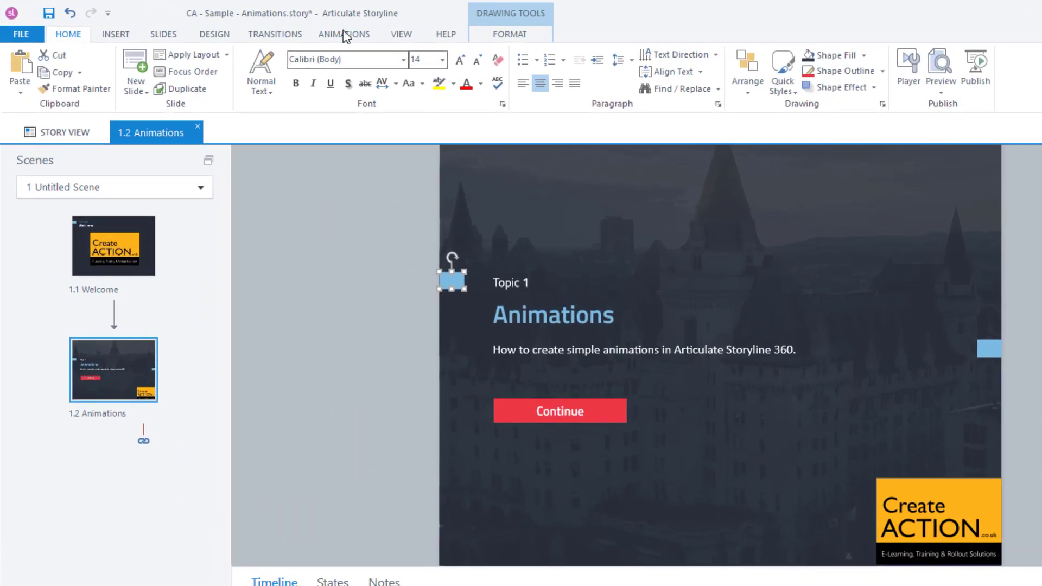
- Show the animation settings for the small blue rectangle, which has no entrance effect yet
{"action": "left_click", "coordinate": [345, 36]}
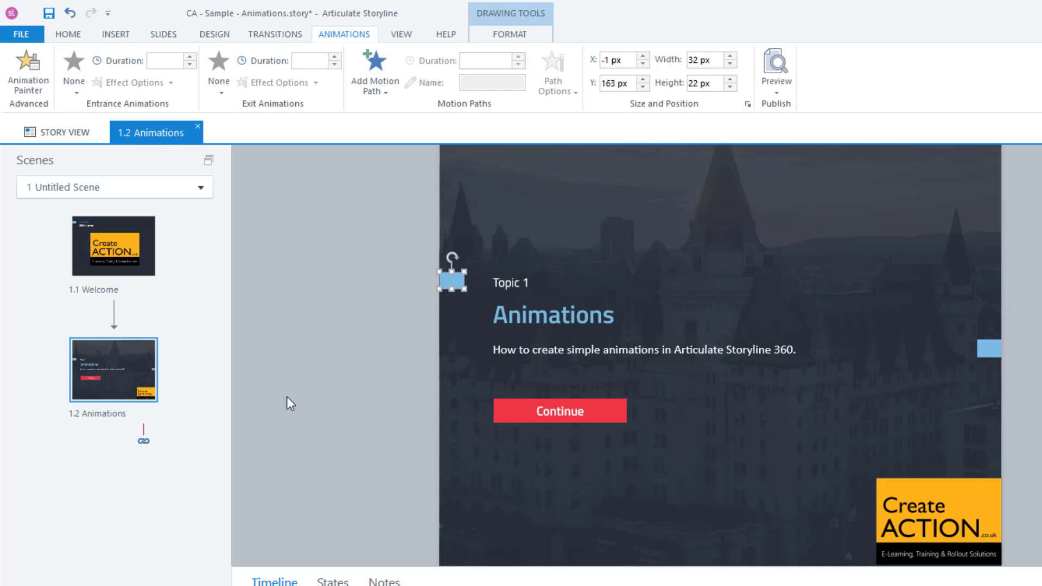
{"action": "left_click", "coordinate": [395, 320]}
{"action": "left_click", "coordinate": [451, 282]}
- Give the rectangle a Random Bars entrance of 00.75 seconds and preview it twice on the timeline
{"action": "left_click", "coordinate": [77, 93]}
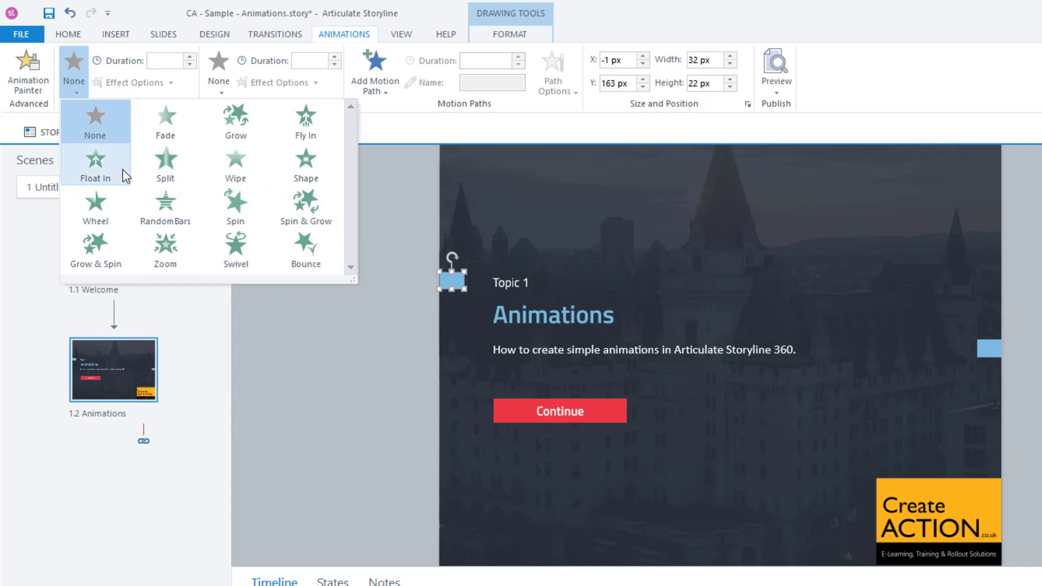
{"action": "key", "text": "Escape"}
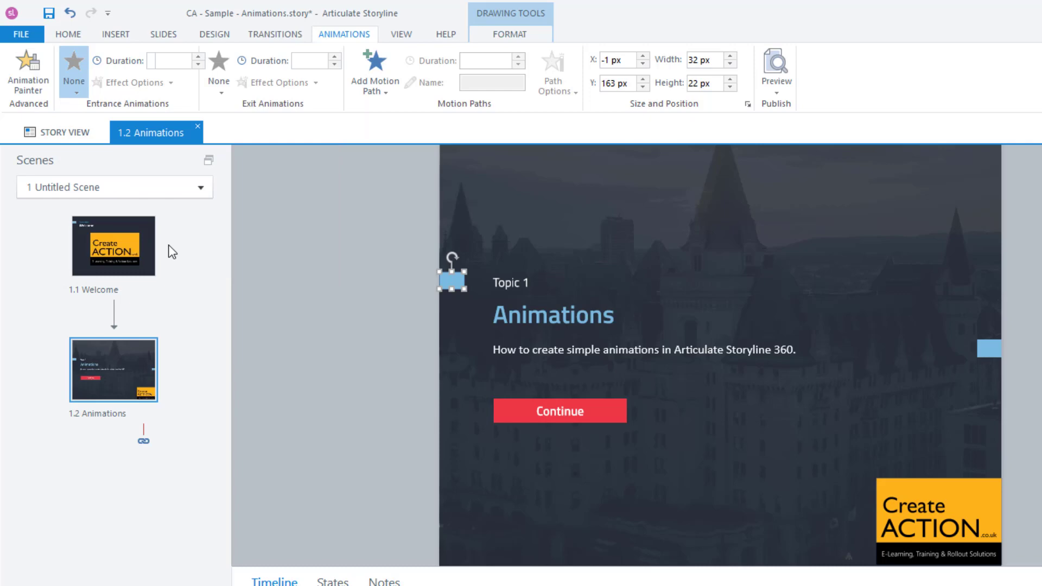
{"action": "left_click", "coordinate": [340, 504]}
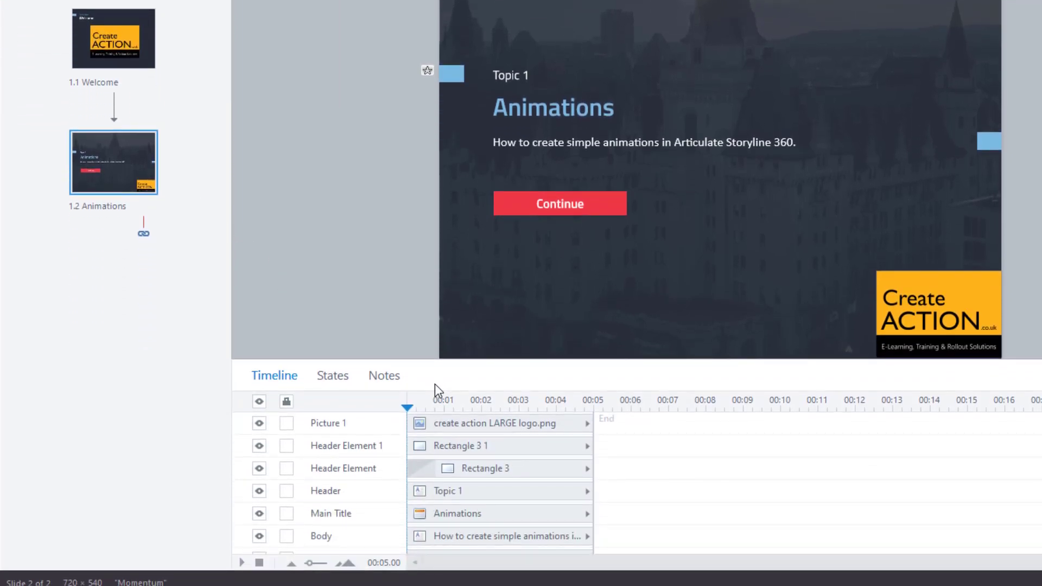
{"action": "left_click", "coordinate": [448, 80]}
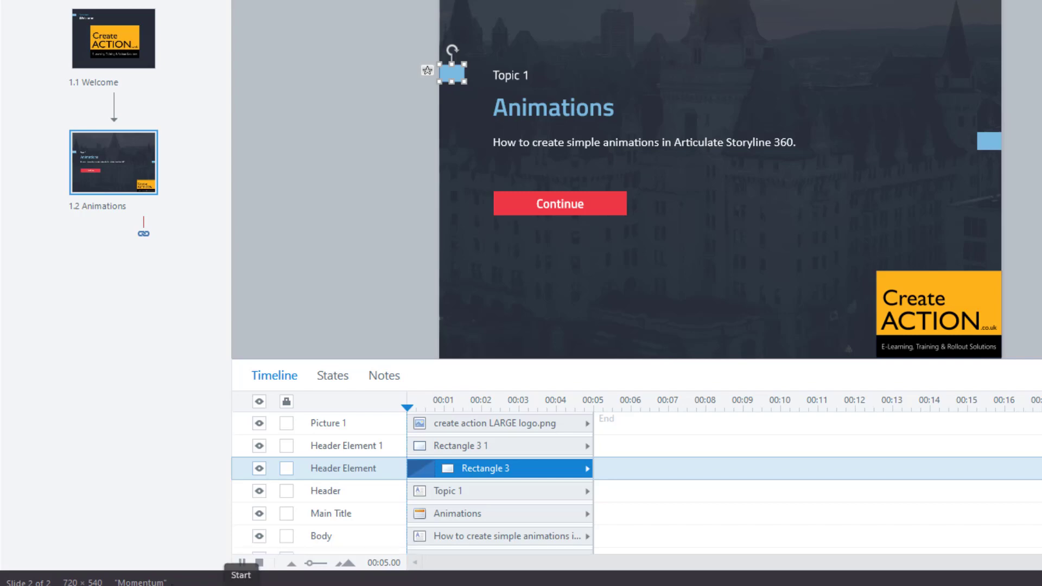
{"action": "left_click", "coordinate": [243, 564]}
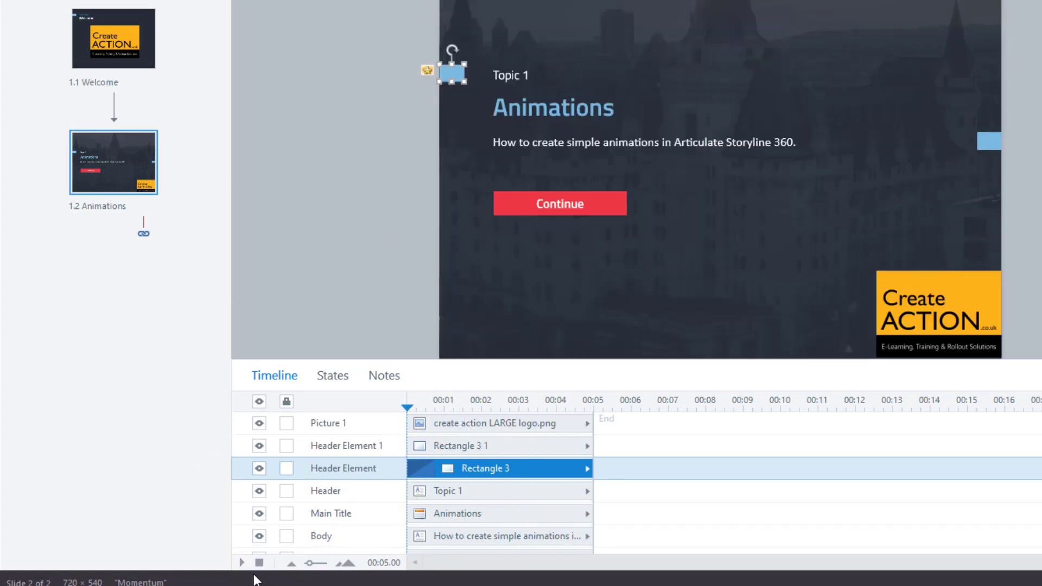
{"action": "left_click", "coordinate": [242, 563]}
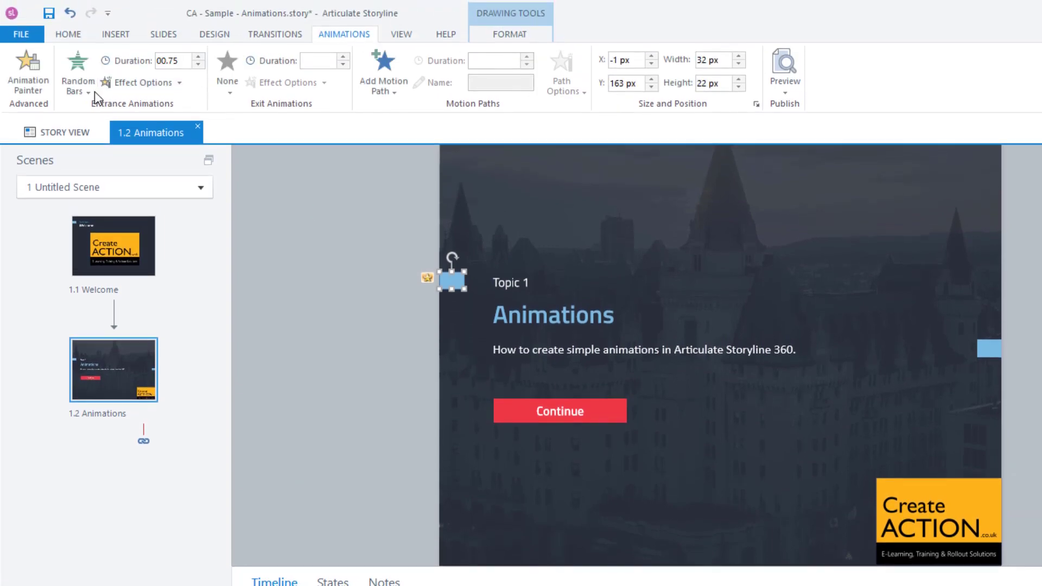
- Switch the rectangle's entrance to Fade and play the timeline to check it
{"action": "left_click", "coordinate": [92, 91]}
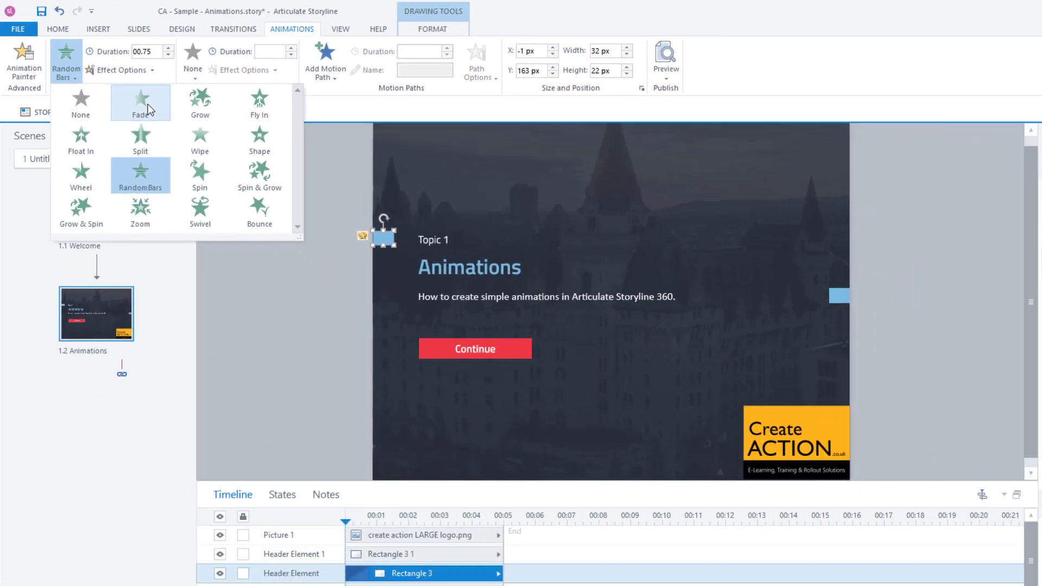
{"action": "left_click", "coordinate": [174, 128]}
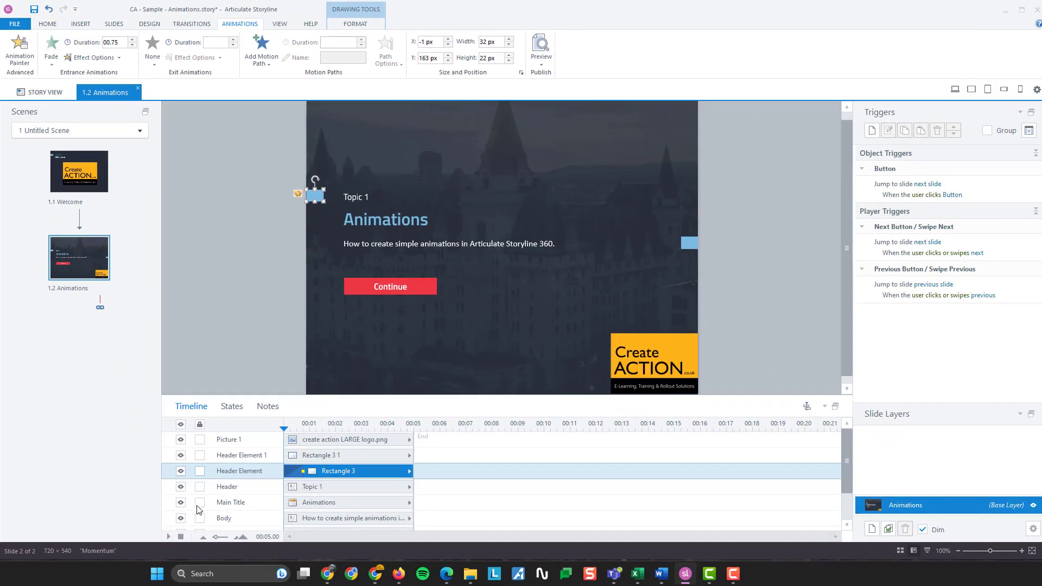
{"action": "left_click", "coordinate": [168, 537]}
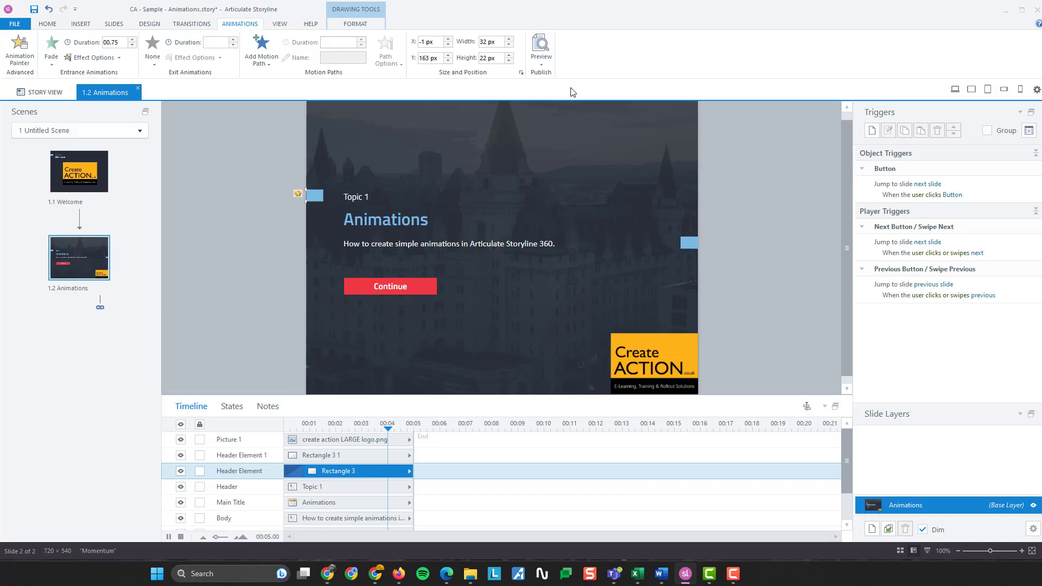
{"action": "left_click", "coordinate": [541, 54]}
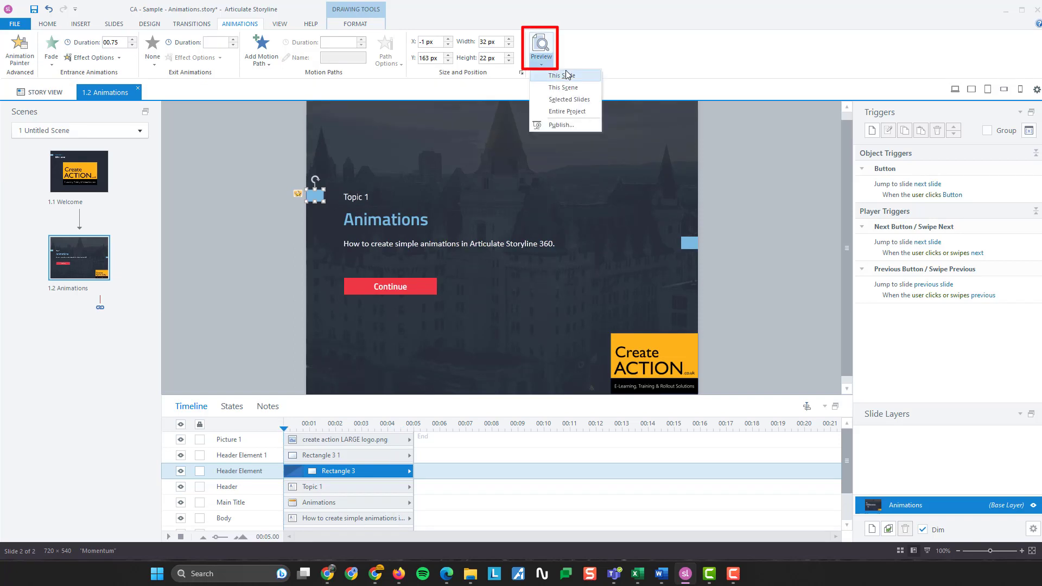
{"action": "left_click", "coordinate": [567, 74]}
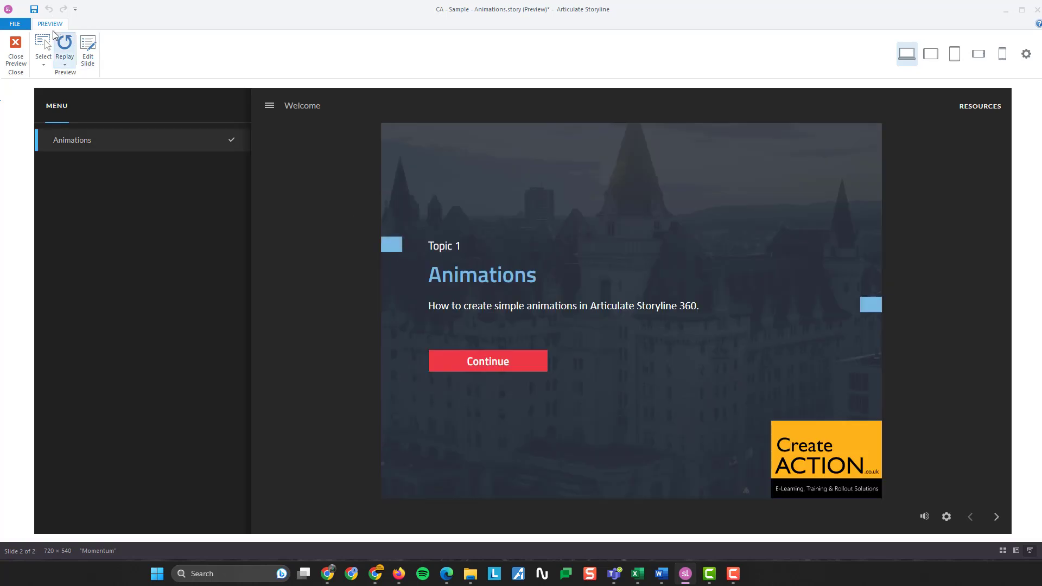
{"action": "left_click", "coordinate": [63, 43]}
{"action": "left_click", "coordinate": [15, 48]}
{"action": "left_click", "coordinate": [212, 332]}
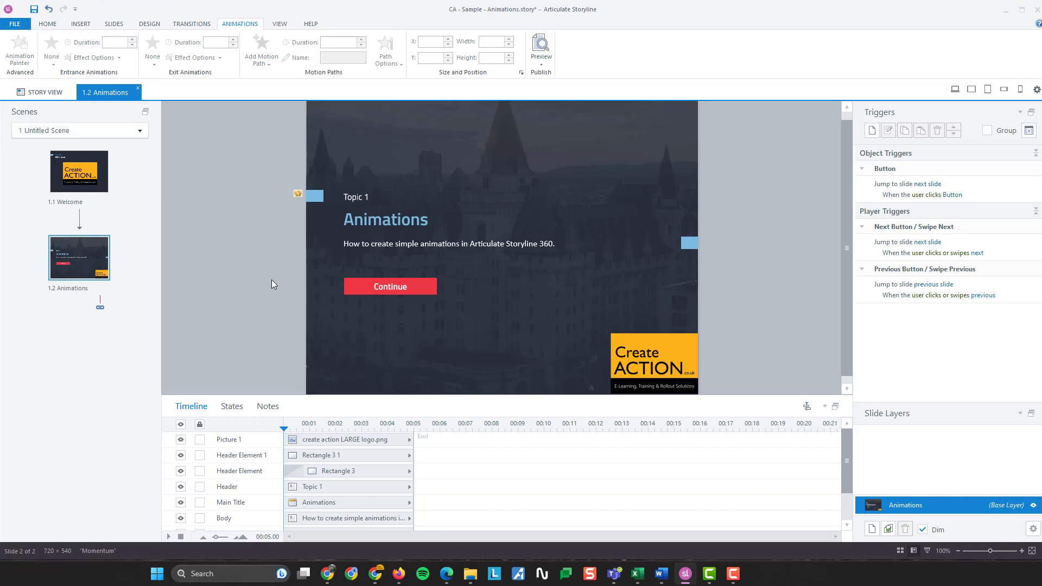
- Give the Animations title a Fly In entrance from the left lasting 02.00 seconds
{"action": "left_click", "coordinate": [314, 197]}
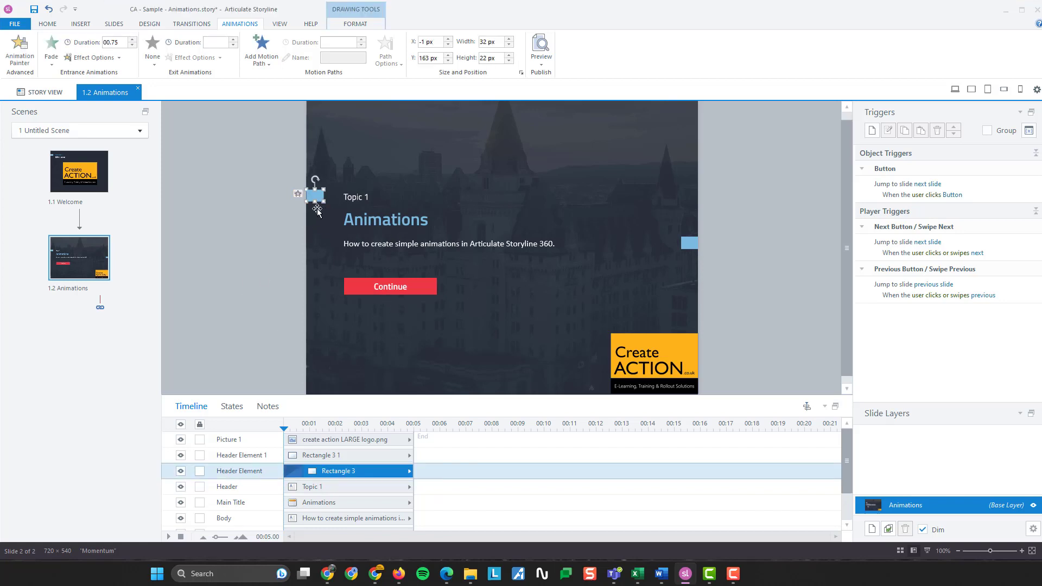
{"action": "left_click", "coordinate": [402, 219]}
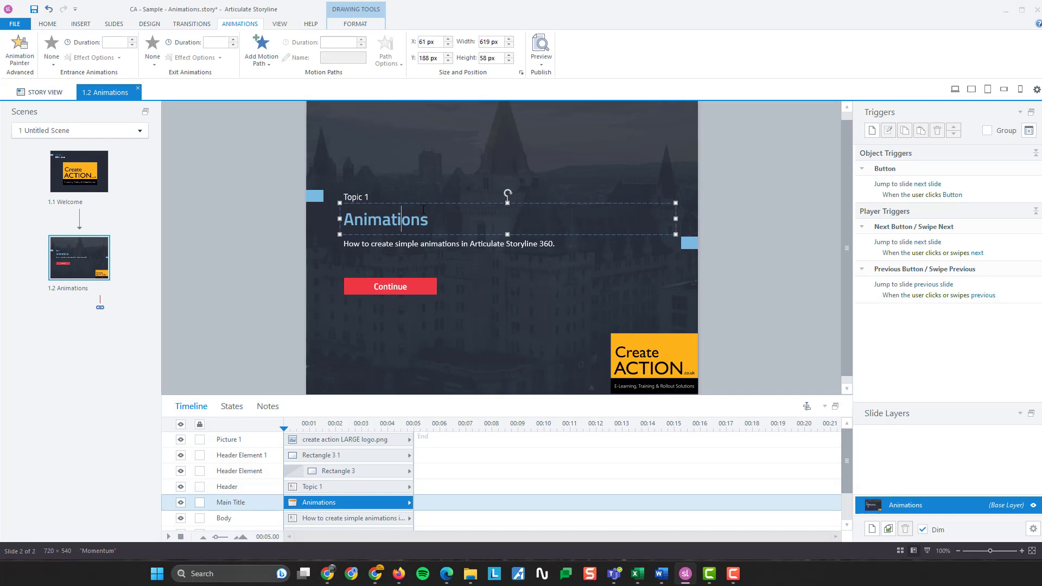
{"action": "left_click", "coordinate": [468, 230]}
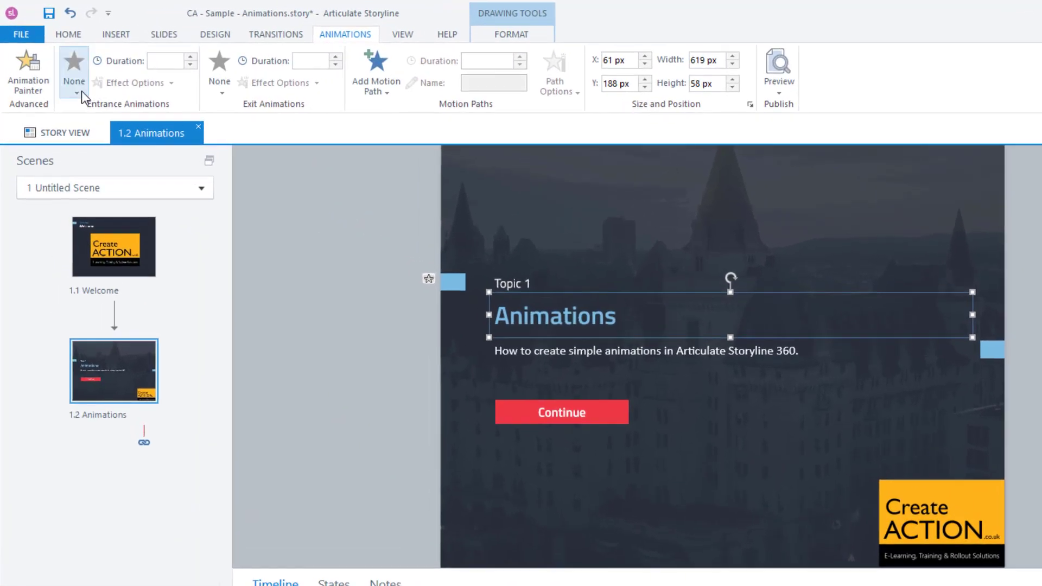
{"action": "left_click", "coordinate": [51, 49]}
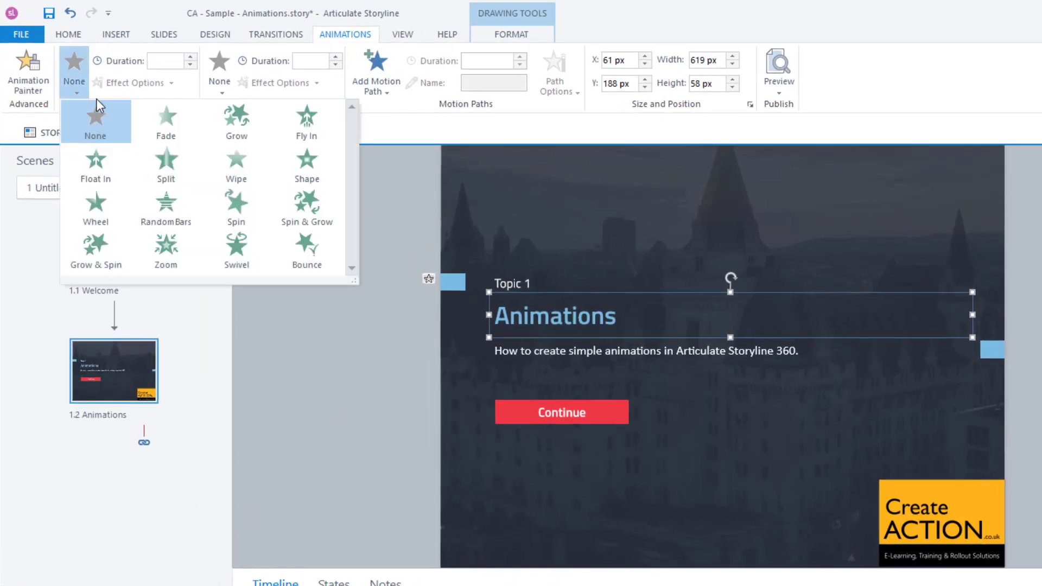
{"action": "left_click", "coordinate": [313, 122]}
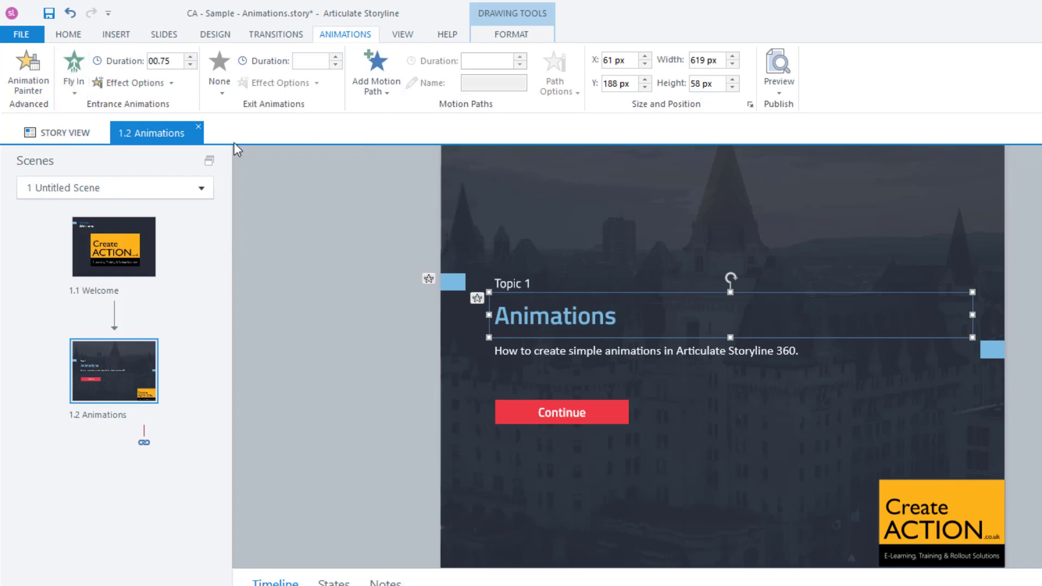
{"action": "left_click", "coordinate": [171, 83]}
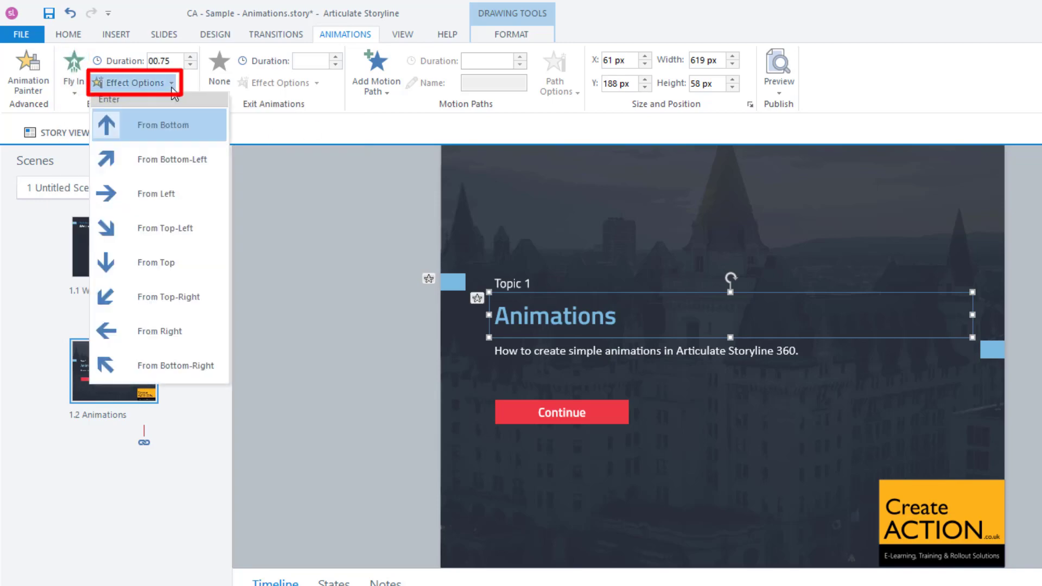
{"action": "left_click", "coordinate": [187, 201]}
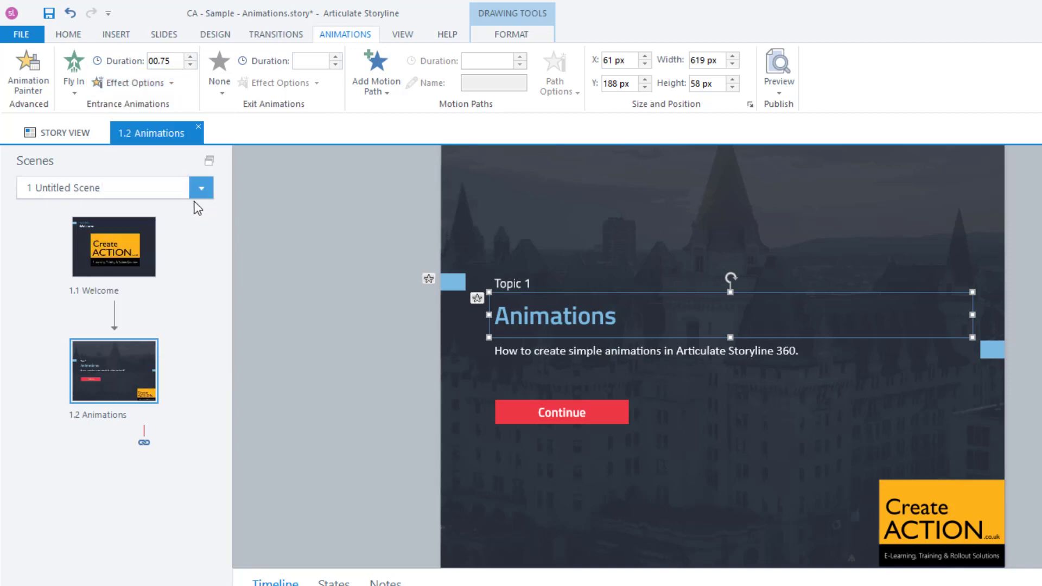
{"action": "left_click", "coordinate": [190, 57]}
{"action": "left_click", "coordinate": [190, 56]}
{"action": "left_click", "coordinate": [190, 57]}
- Preview the title's fly-in and set its entrance duration to 06.00 seconds
{"action": "left_click", "coordinate": [453, 282]}
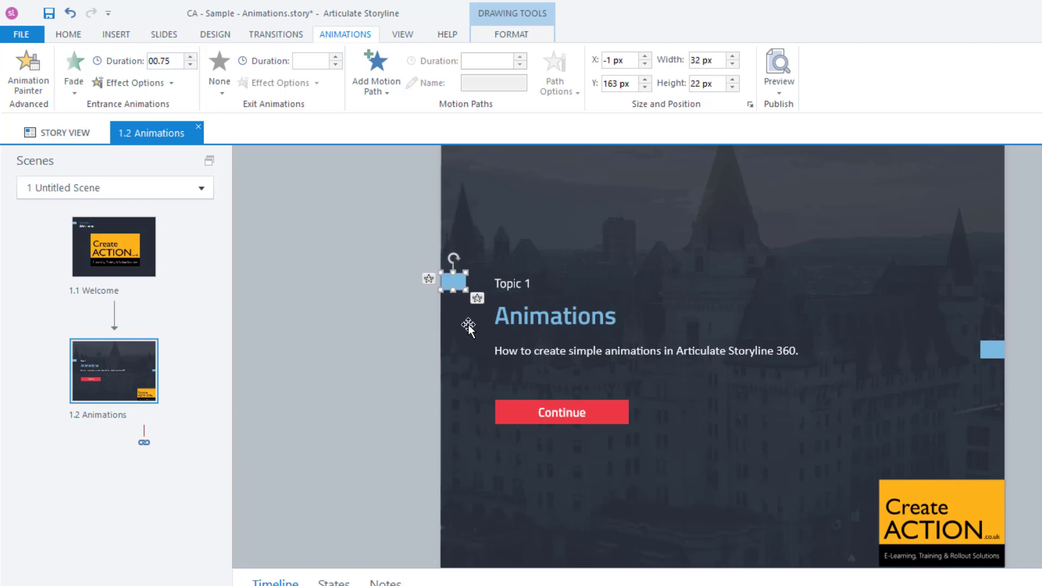
{"action": "left_click", "coordinate": [382, 327]}
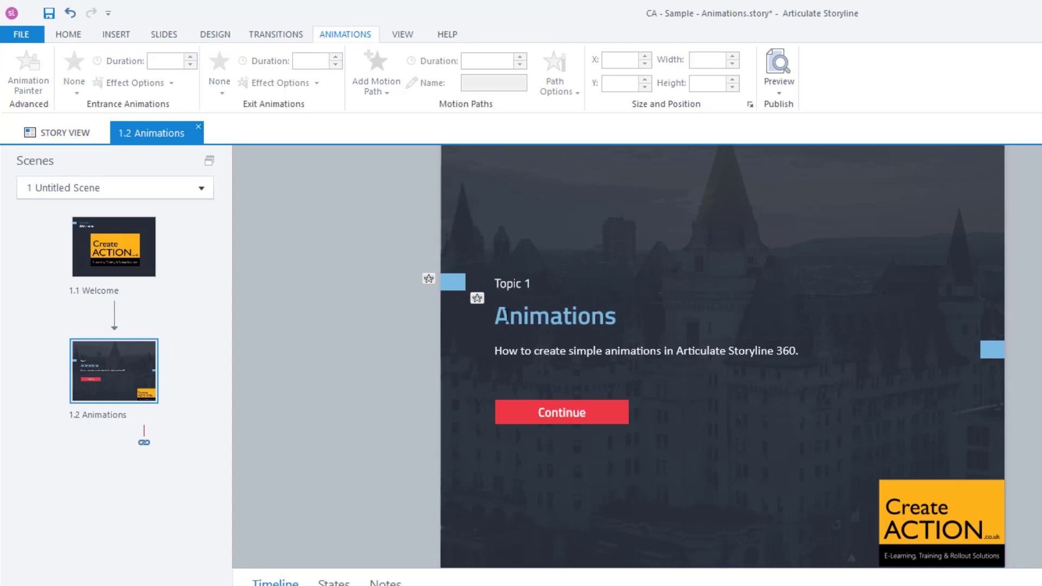
{"action": "left_click", "coordinate": [480, 303]}
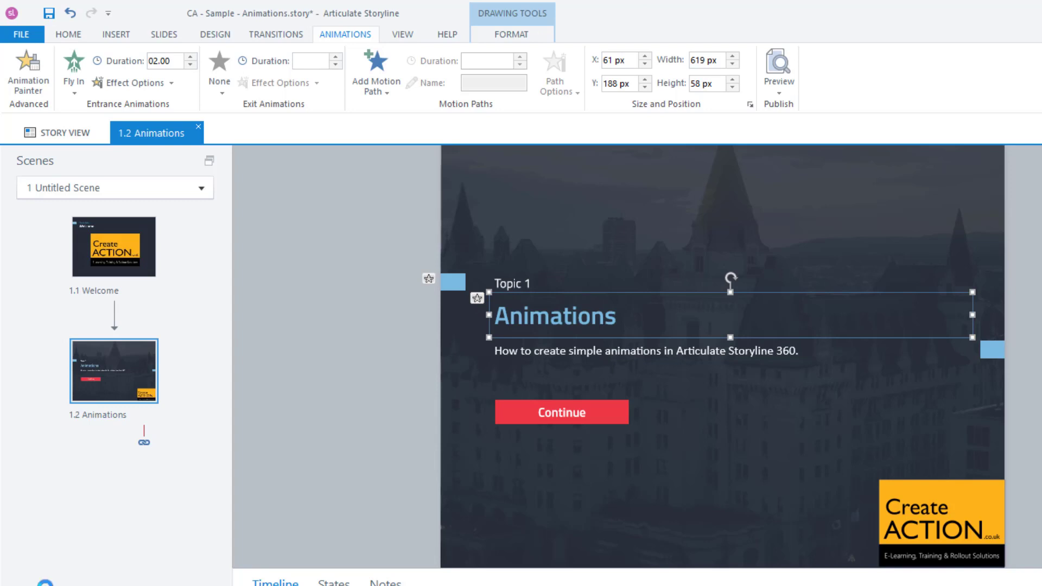
{"action": "left_click", "coordinate": [477, 298]}
{"action": "left_click", "coordinate": [191, 64]}
{"action": "left_click", "coordinate": [280, 516]}
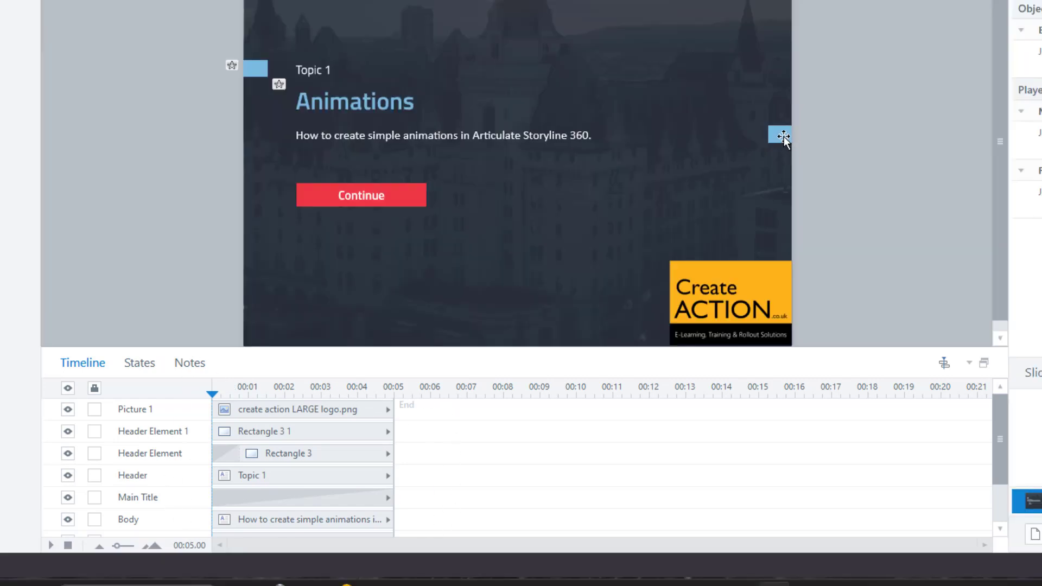
- Give the small blue rectangle at the right edge a Split entrance
{"action": "left_click", "coordinate": [783, 137]}
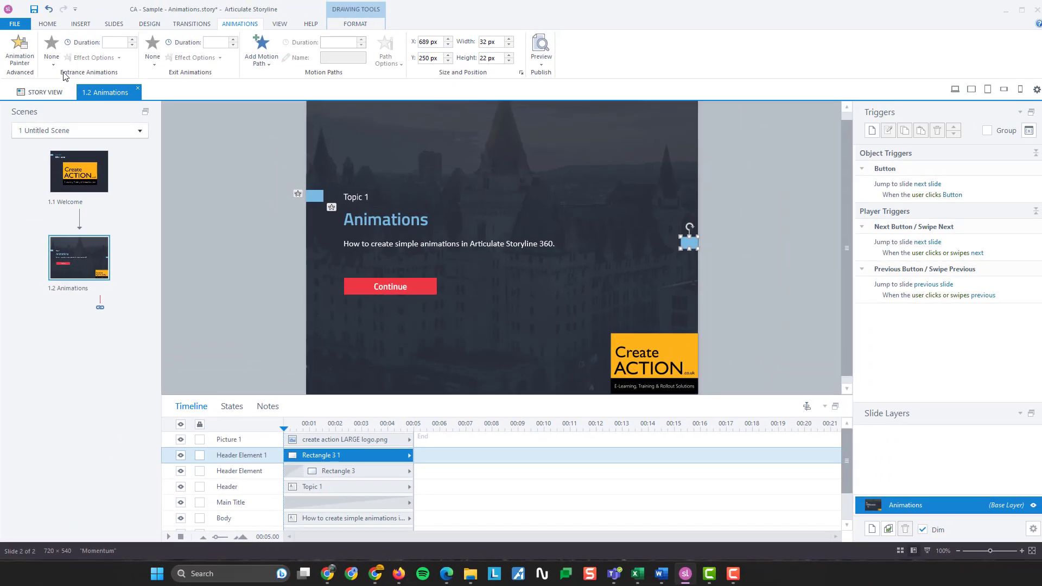
{"action": "left_click", "coordinate": [54, 66]}
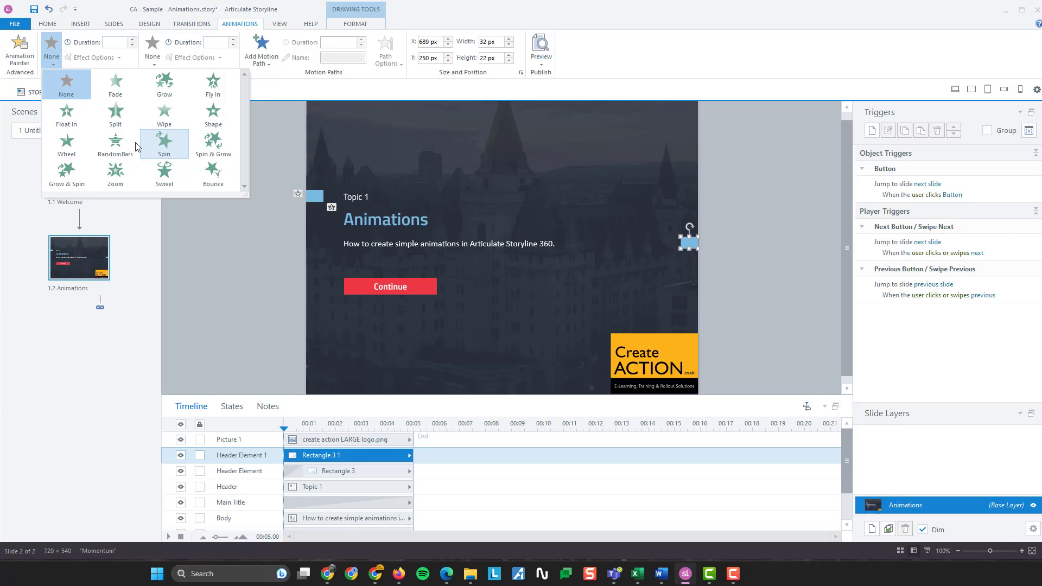
{"action": "left_click", "coordinate": [115, 114]}
- Make the Create ACTION logo swivel in over 02.50 seconds and preview the slide
{"action": "left_click", "coordinate": [603, 356]}
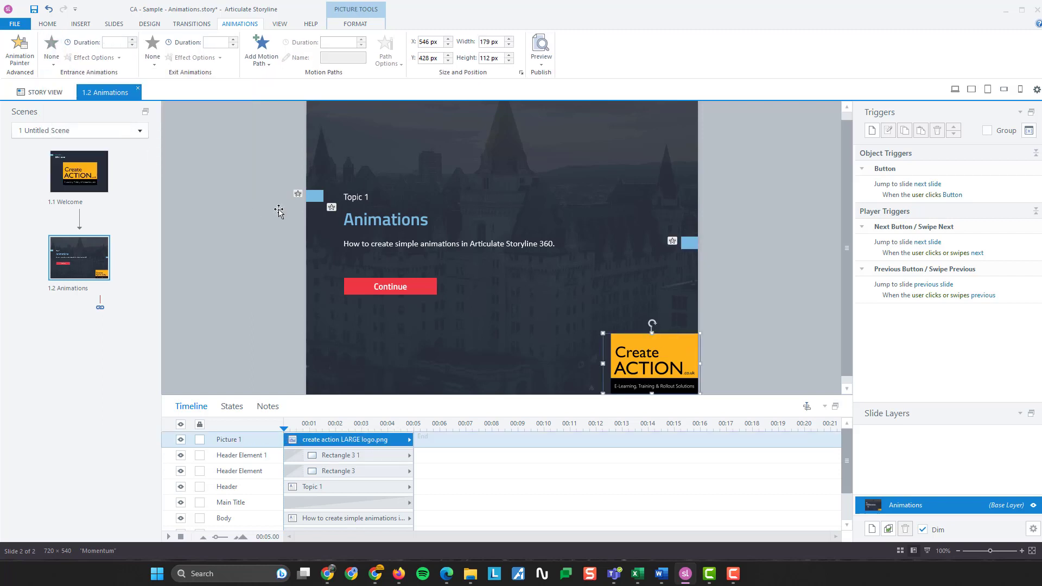
{"action": "left_click", "coordinate": [57, 66]}
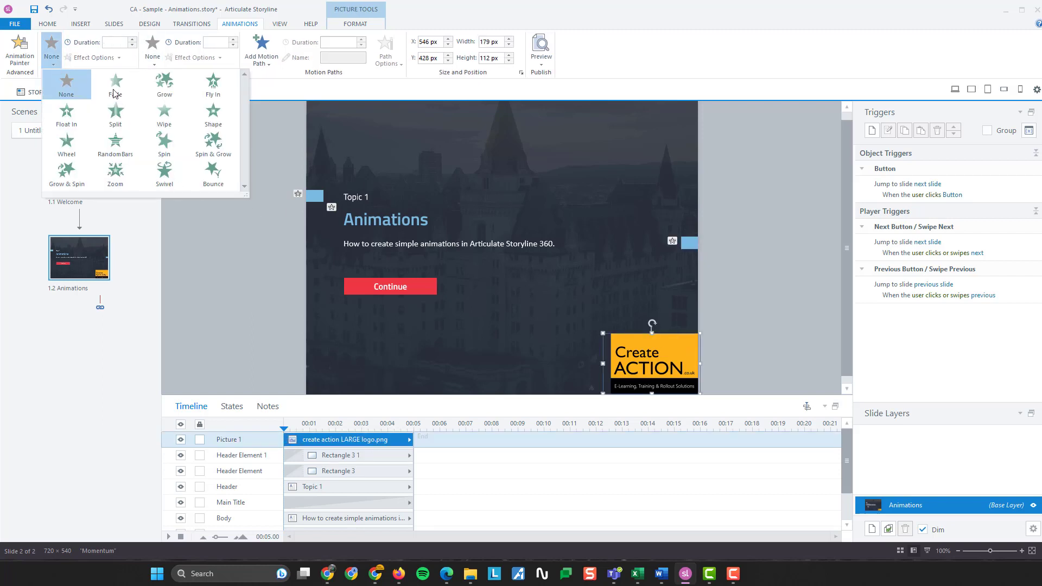
{"action": "left_click", "coordinate": [171, 173]}
{"action": "left_click", "coordinate": [132, 40]}
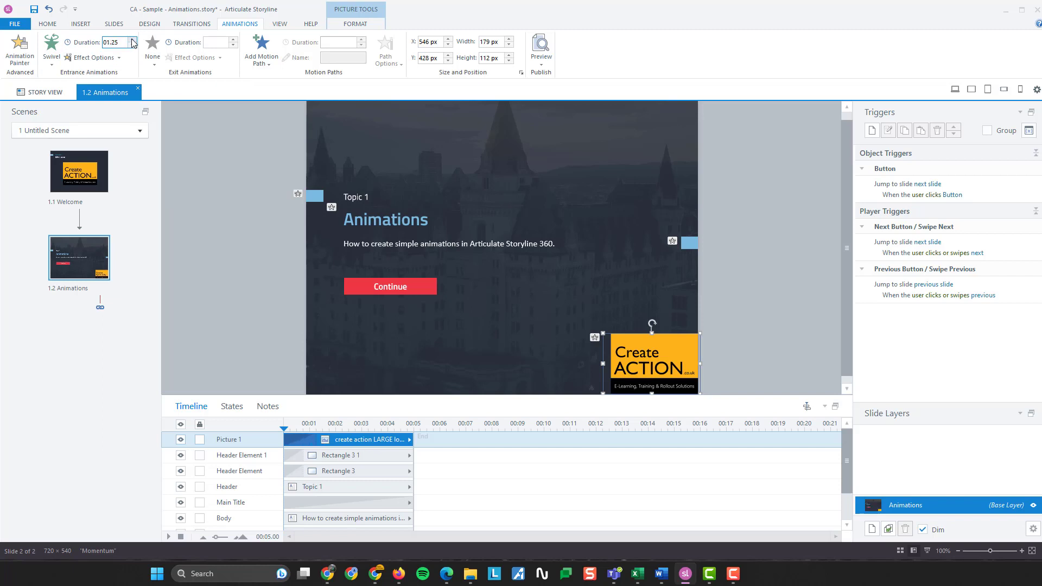
{"action": "left_click", "coordinate": [132, 40]}
{"action": "left_click", "coordinate": [132, 40]}
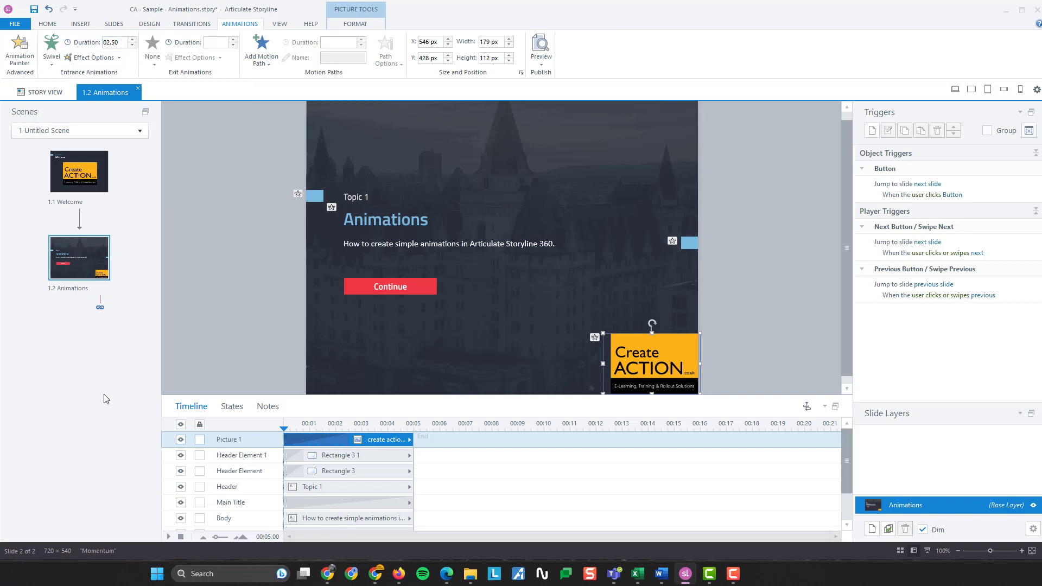
{"action": "left_click", "coordinate": [541, 63]}
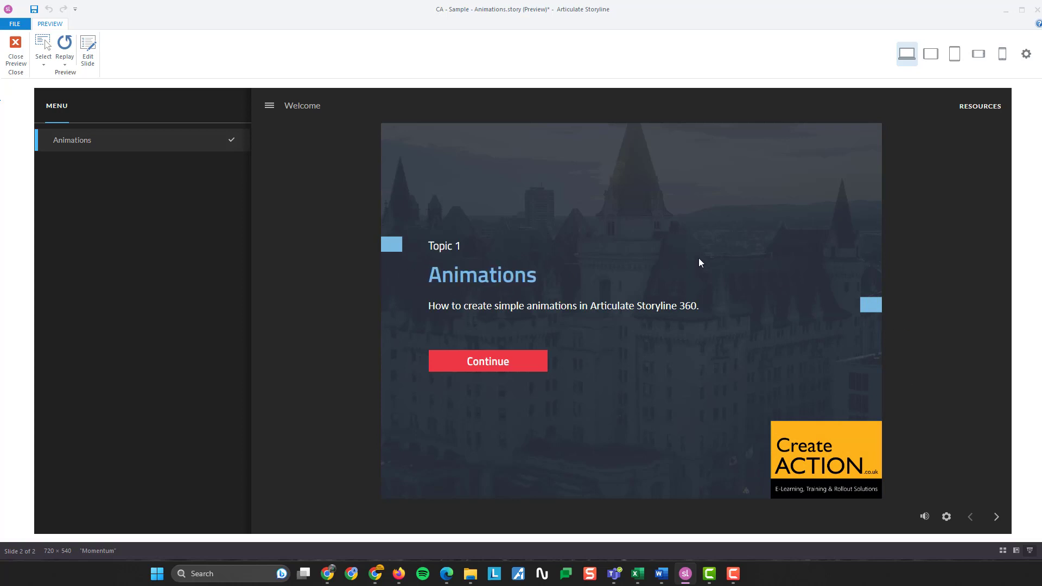
- Replay the slide preview to rewatch the entrances, then close the preview
{"action": "left_click", "coordinate": [65, 48]}
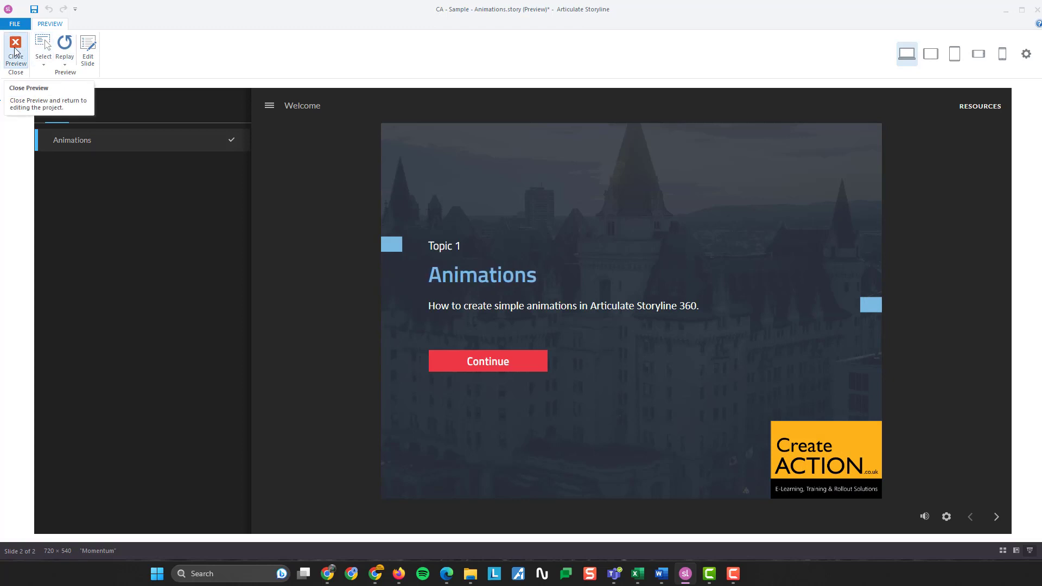
{"action": "left_click", "coordinate": [71, 46]}
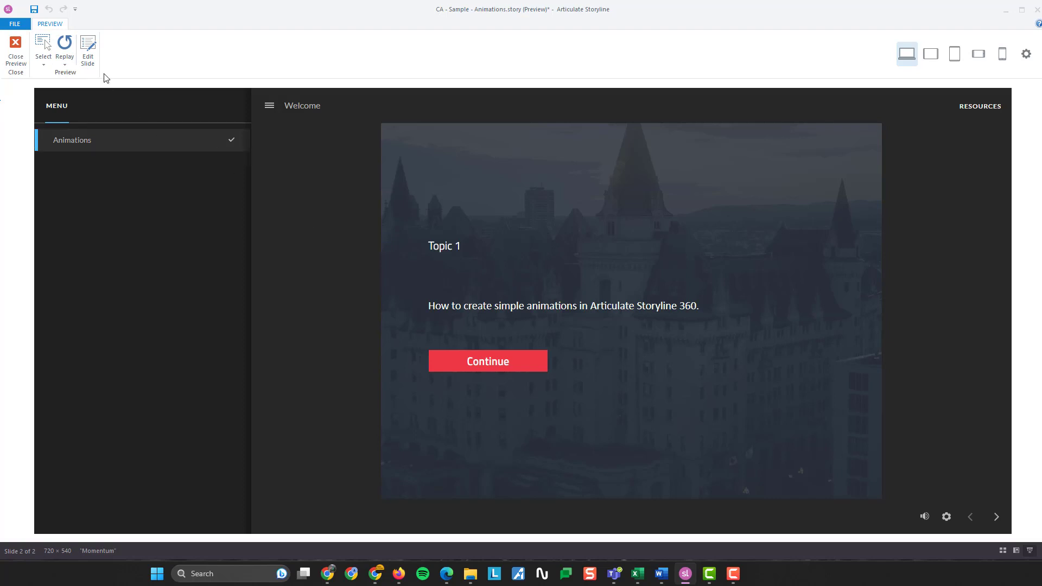
{"action": "left_click", "coordinate": [65, 45]}
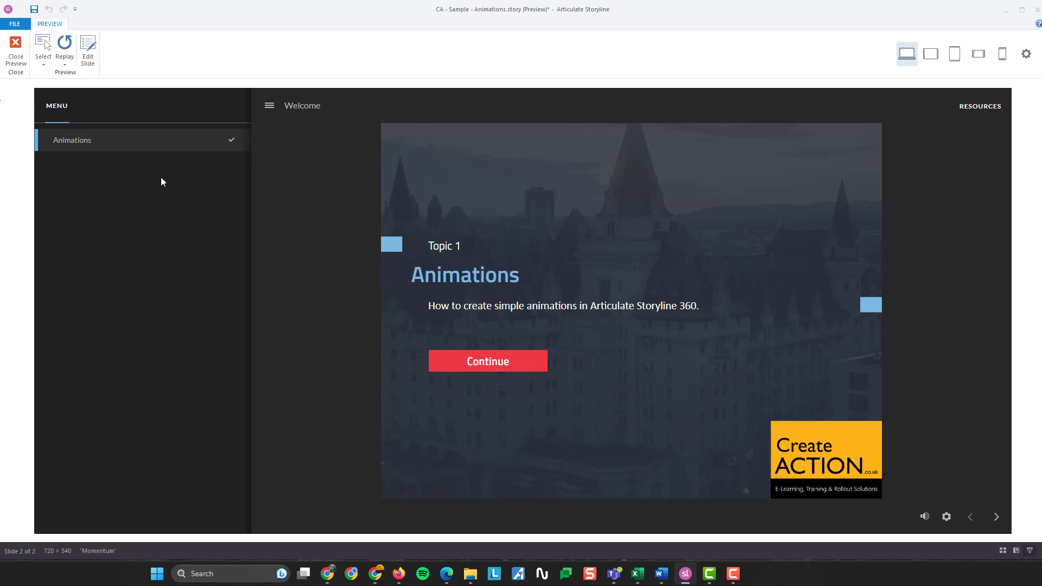
{"action": "left_click", "coordinate": [17, 60]}
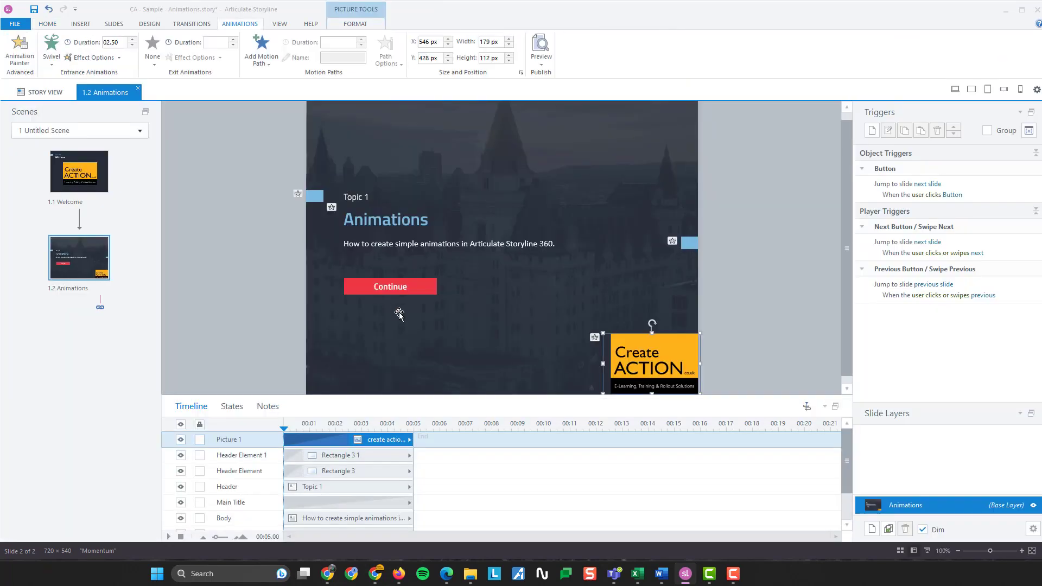
{"action": "left_click", "coordinate": [247, 325]}
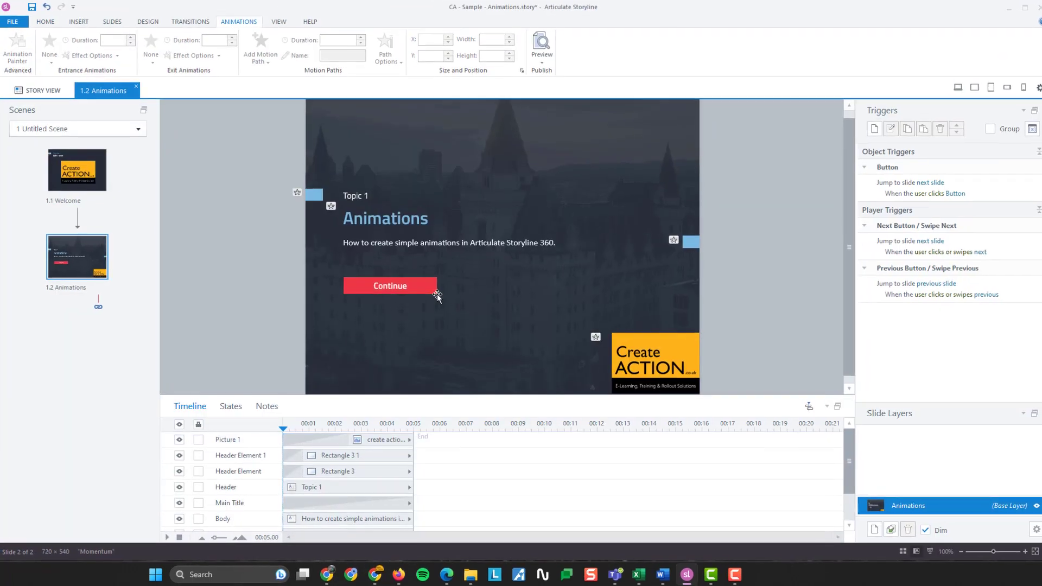
{"action": "left_click", "coordinate": [396, 290]}
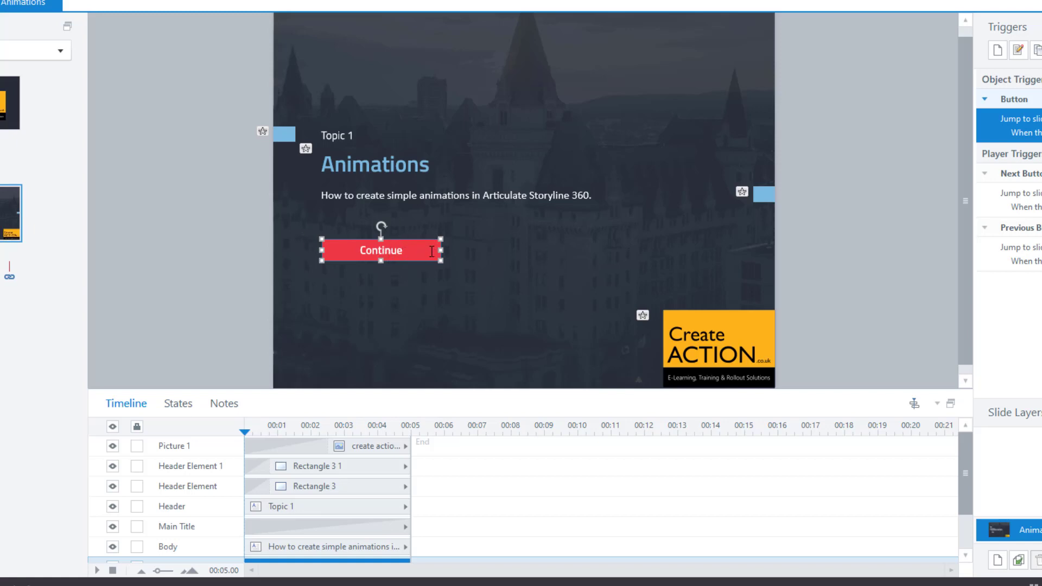
{"action": "left_click_drag", "start_coordinate": [757, 197], "coordinate": [423, 249]}
{"action": "left_click", "coordinate": [233, 314]}
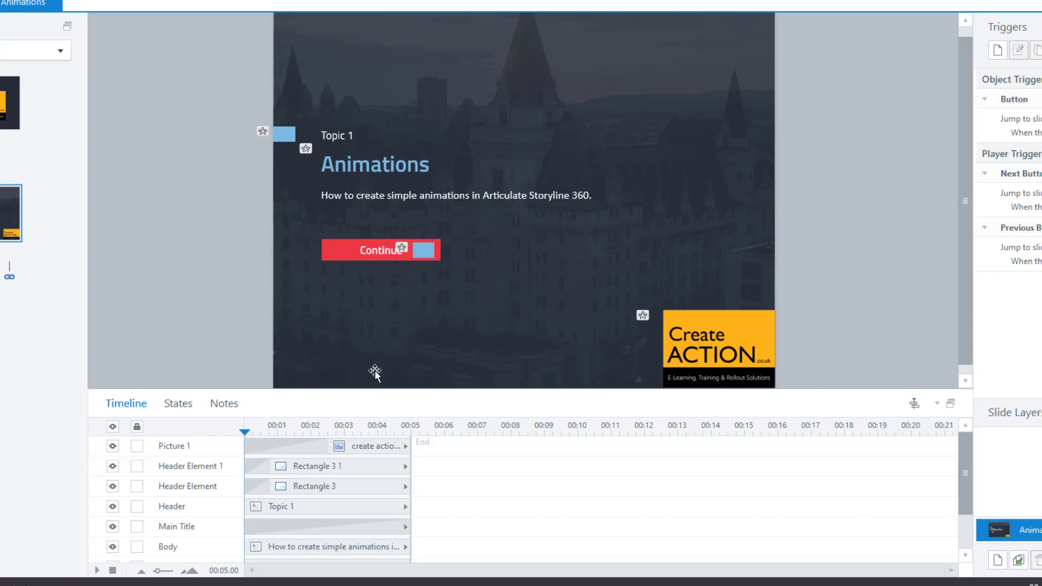
{"action": "left_click", "coordinate": [335, 256]}
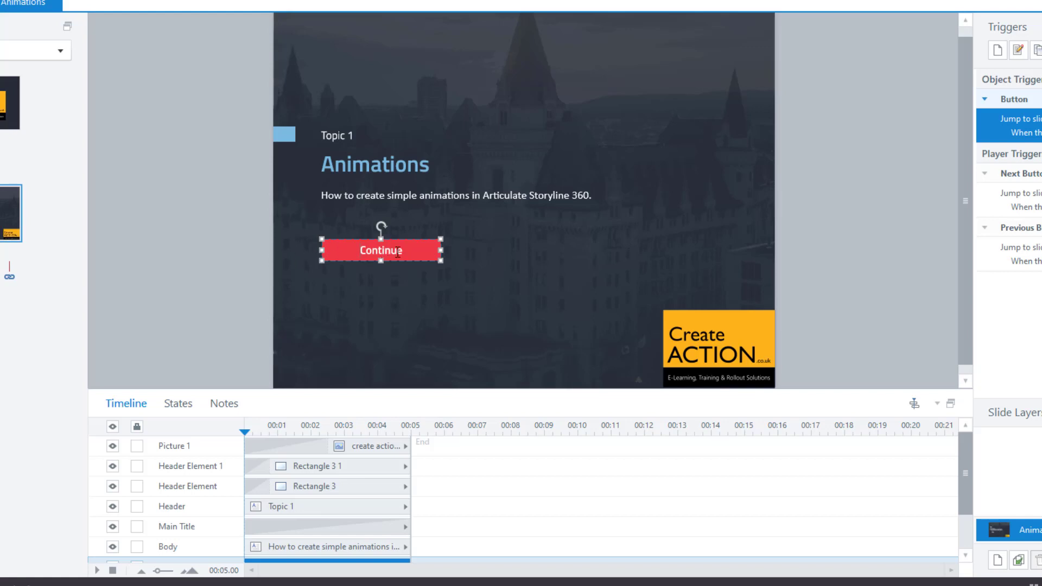
{"action": "left_click", "coordinate": [230, 282]}
{"action": "left_click", "coordinate": [422, 251]}
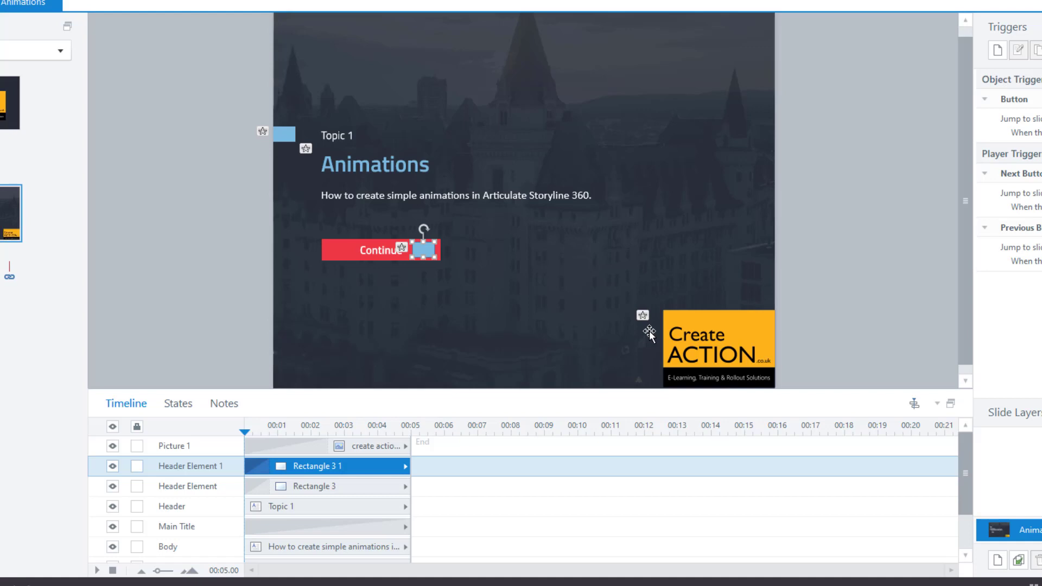
{"action": "left_click", "coordinate": [344, 249]}
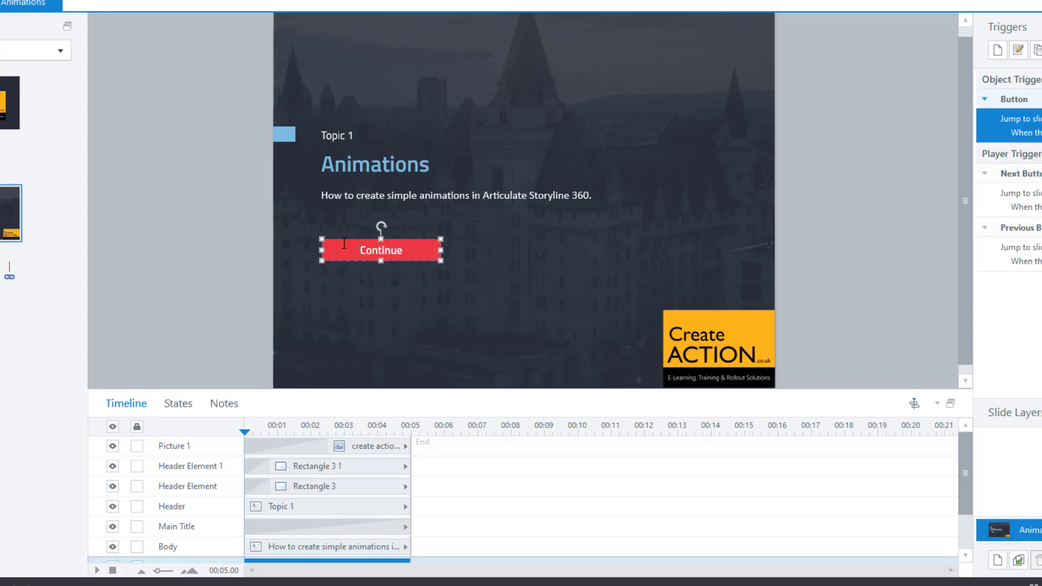
{"action": "left_click", "coordinate": [197, 297]}
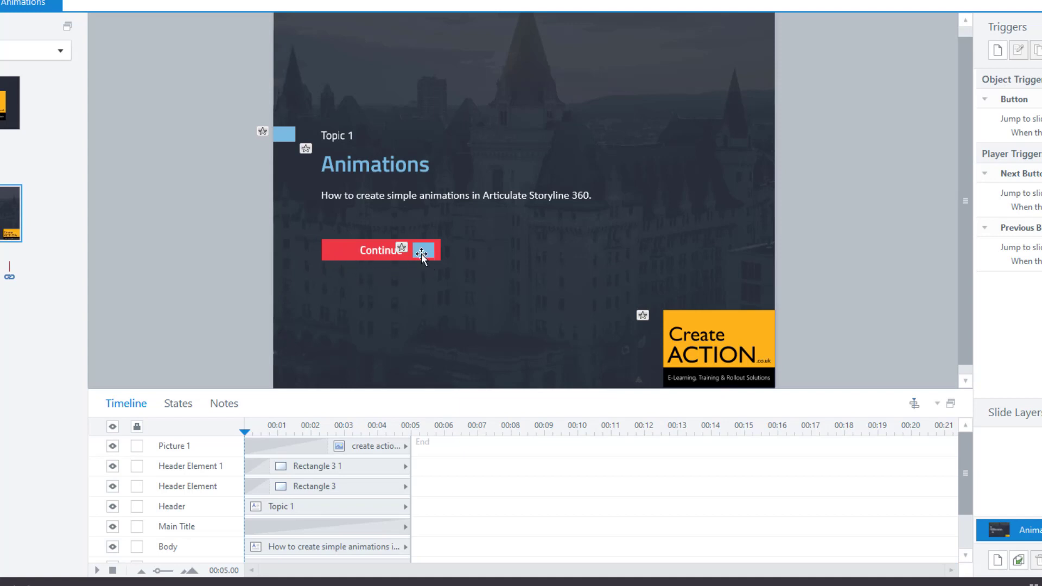
{"action": "left_click_drag", "start_coordinate": [425, 251], "coordinate": [762, 193]}
{"action": "left_click", "coordinate": [208, 307]}
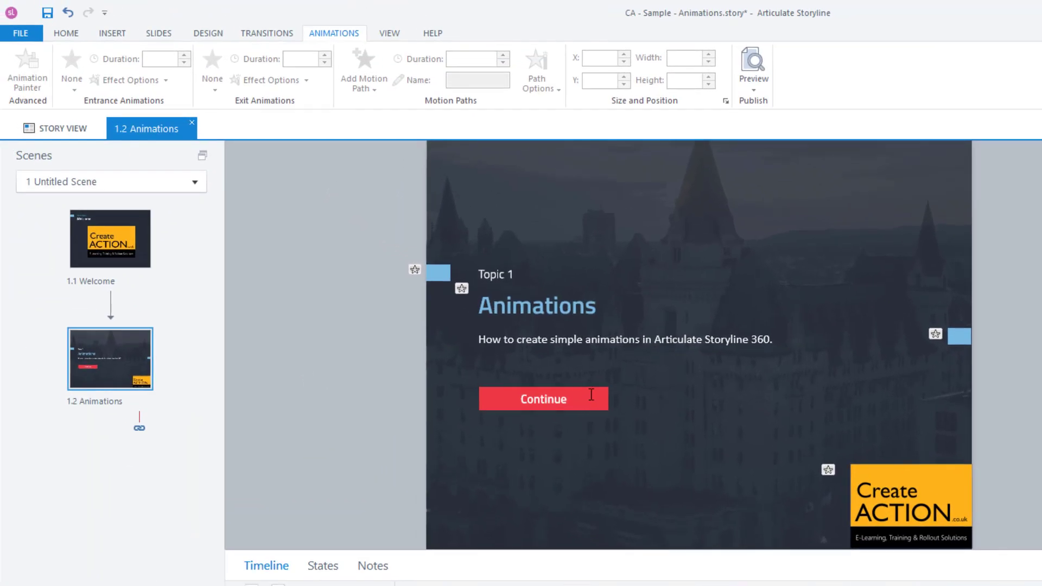
- Make the Continue button fade in over 02.00 seconds
{"action": "left_click", "coordinate": [597, 385]}
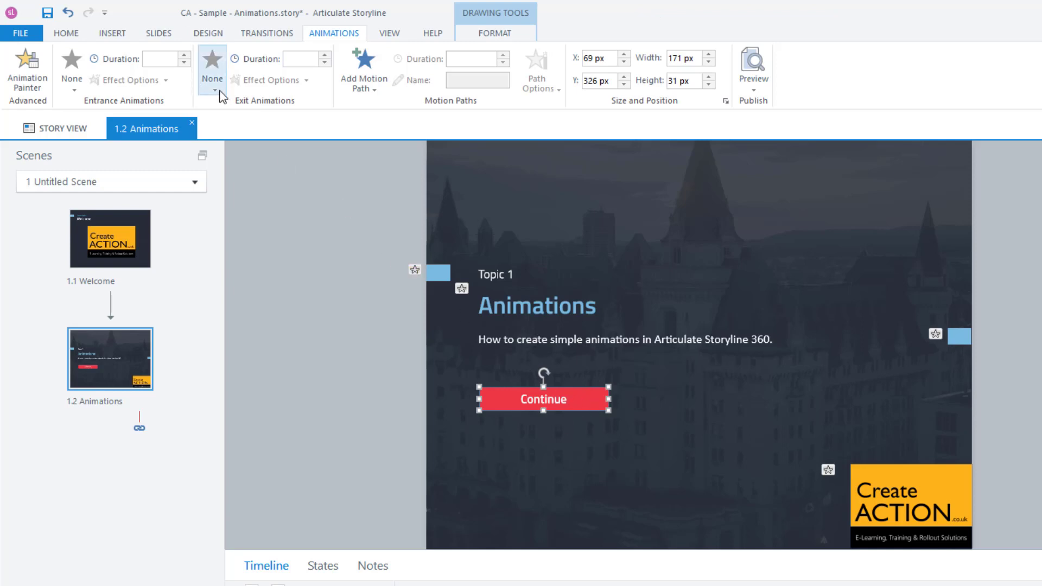
{"action": "left_click", "coordinate": [72, 86]}
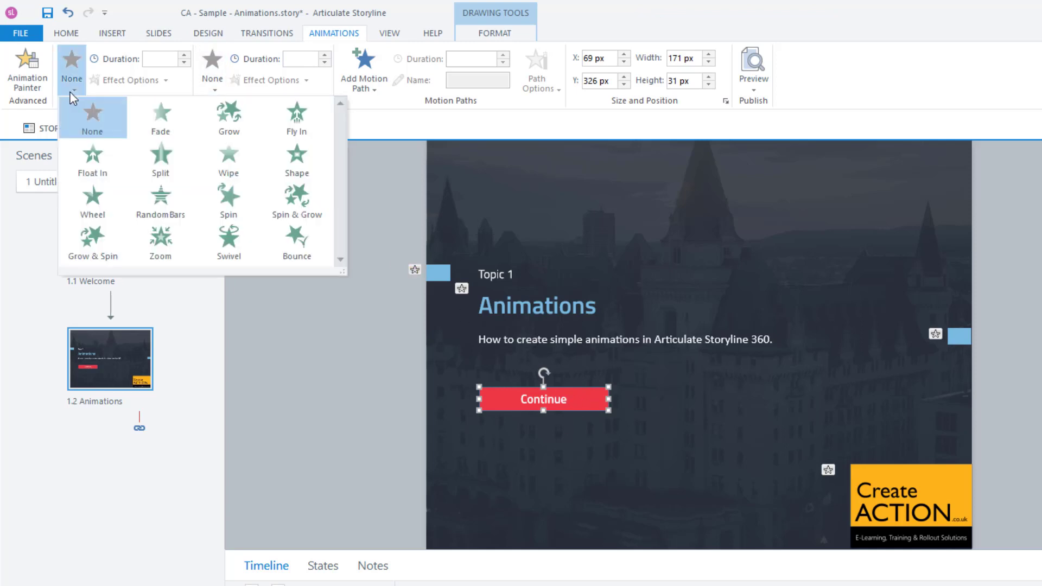
{"action": "left_click", "coordinate": [143, 120]}
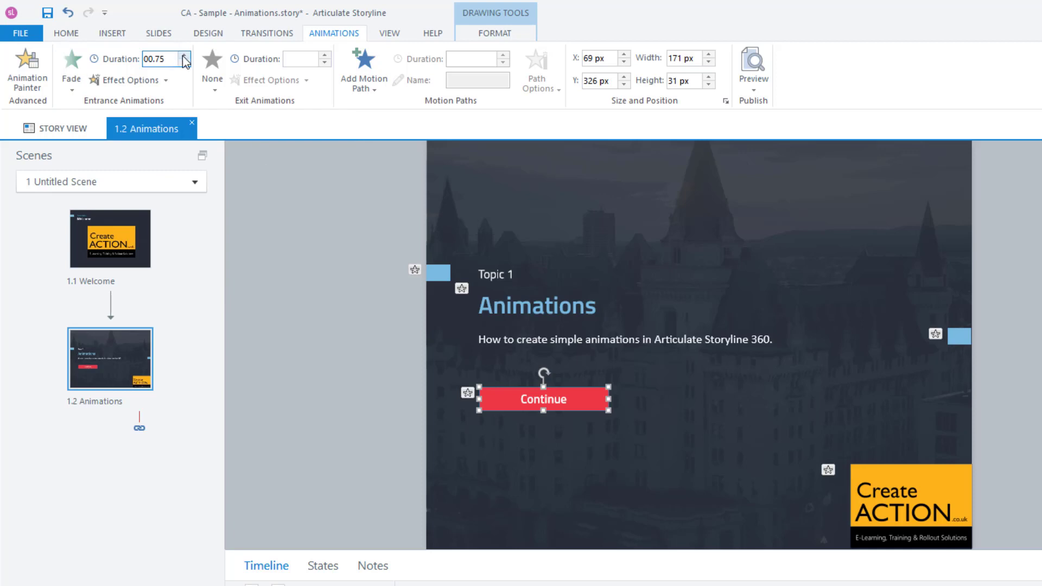
{"action": "left_click", "coordinate": [183, 56]}
{"action": "left_click", "coordinate": [452, 389]}
{"action": "left_click", "coordinate": [548, 386]}
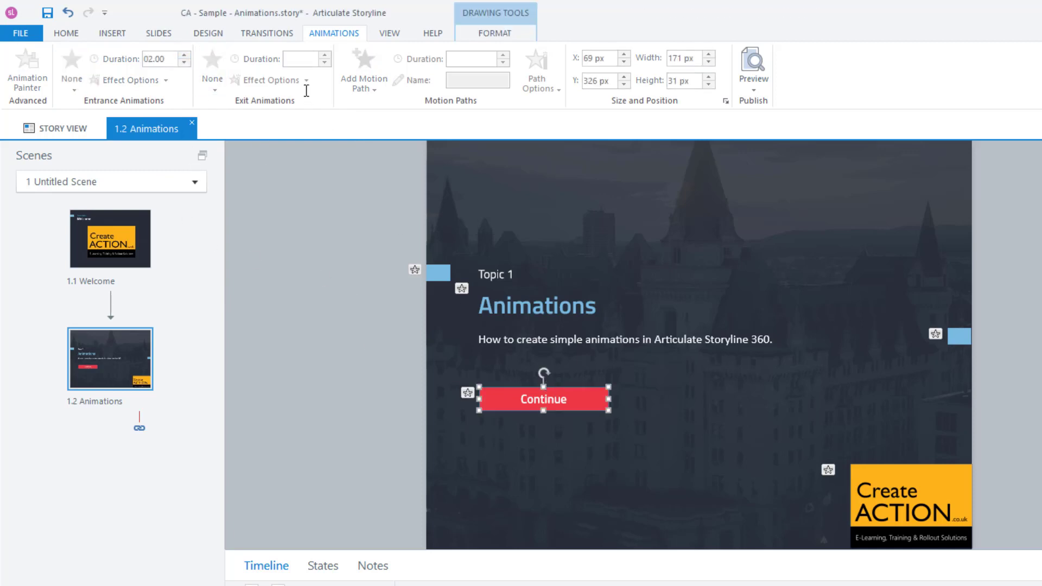
- Give the Continue button a 00.75-second Fade exit and preview this slide
{"action": "left_click", "coordinate": [213, 81]}
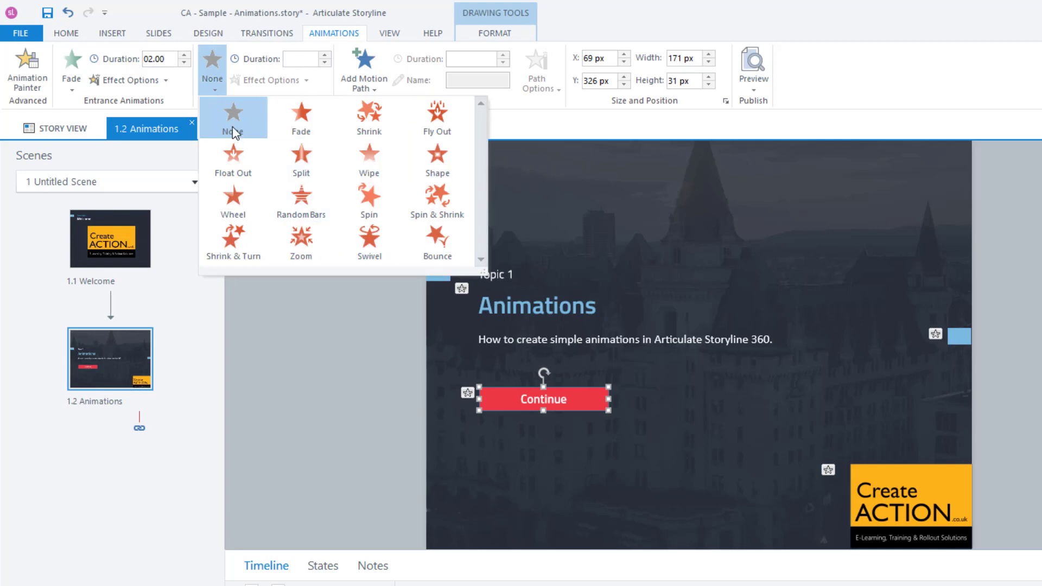
{"action": "left_click", "coordinate": [300, 119]}
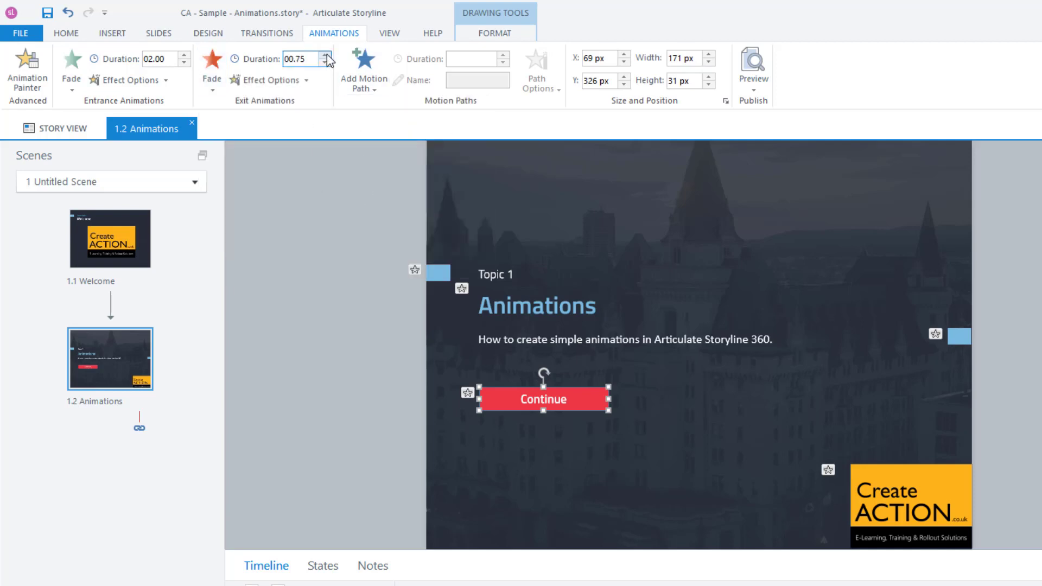
{"action": "left_click", "coordinate": [419, 363]}
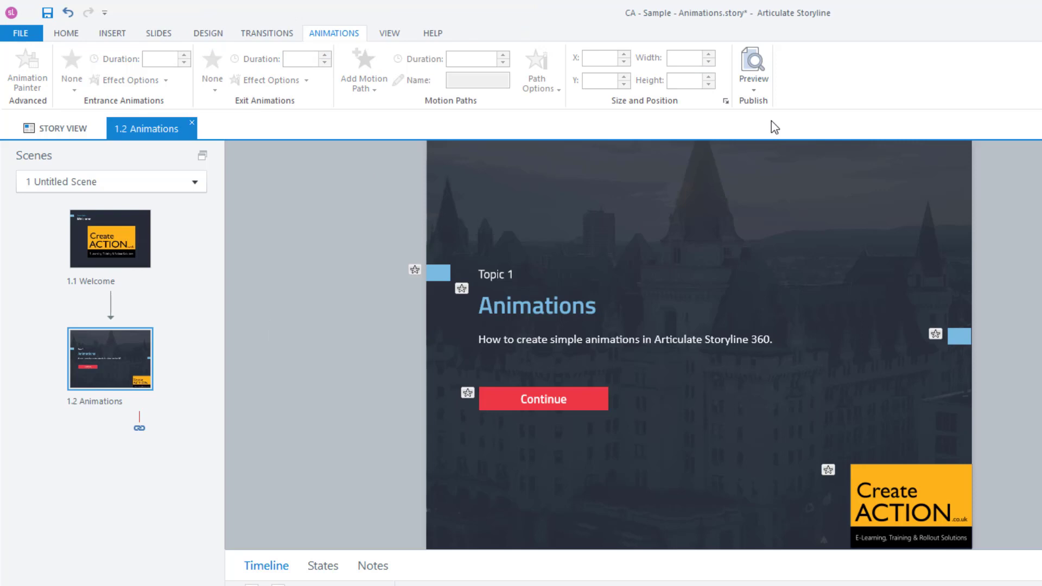
{"action": "left_click", "coordinate": [756, 91]}
{"action": "left_click", "coordinate": [783, 105]}
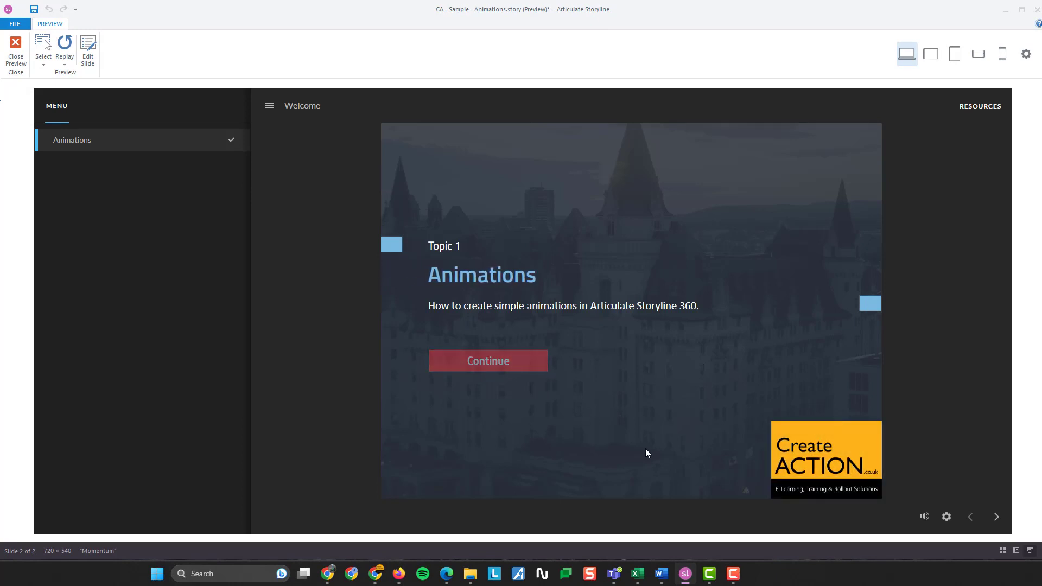
- Close the preview, select Continue, and review the Picture 1 through Body layers on the timeline
{"action": "left_click", "coordinate": [15, 50]}
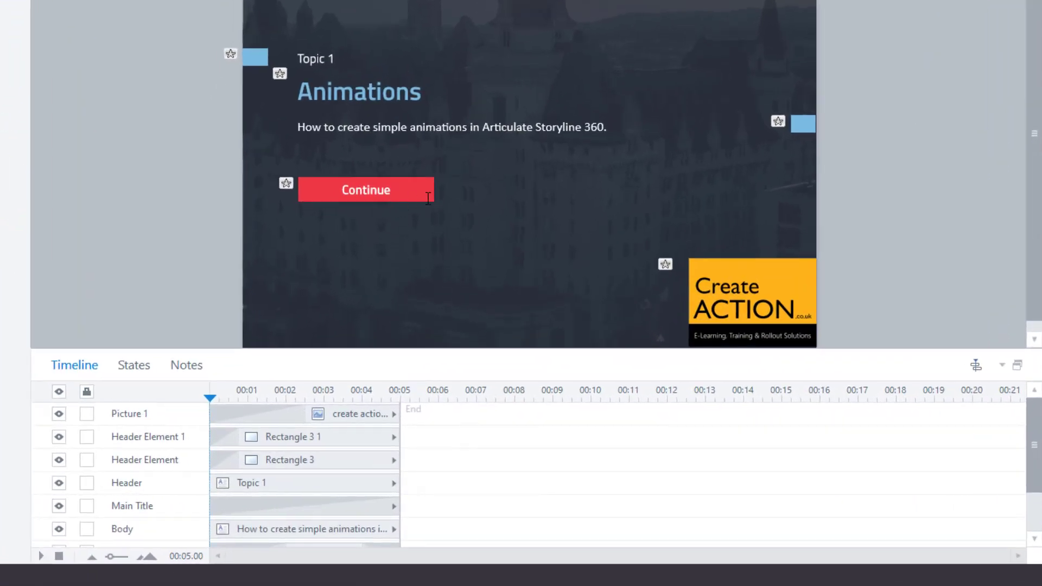
{"action": "left_click", "coordinate": [429, 198]}
{"action": "scroll", "coordinate": [425, 511], "scroll_direction": "down", "scroll_amount": 1}
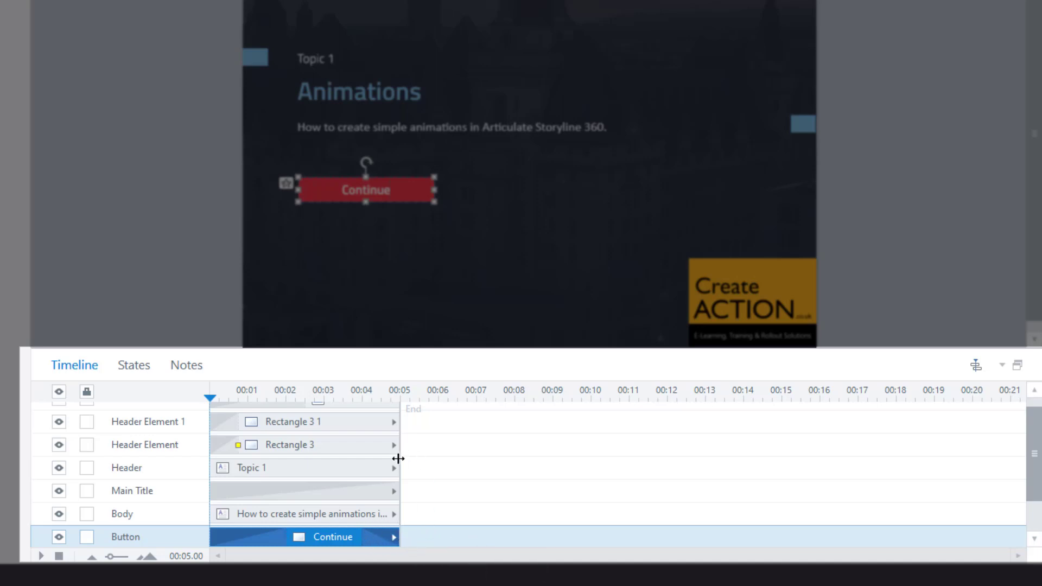
{"action": "scroll", "coordinate": [418, 500], "scroll_direction": "up", "scroll_amount": 1}
{"action": "scroll", "coordinate": [418, 500], "scroll_direction": "down", "scroll_amount": 3}
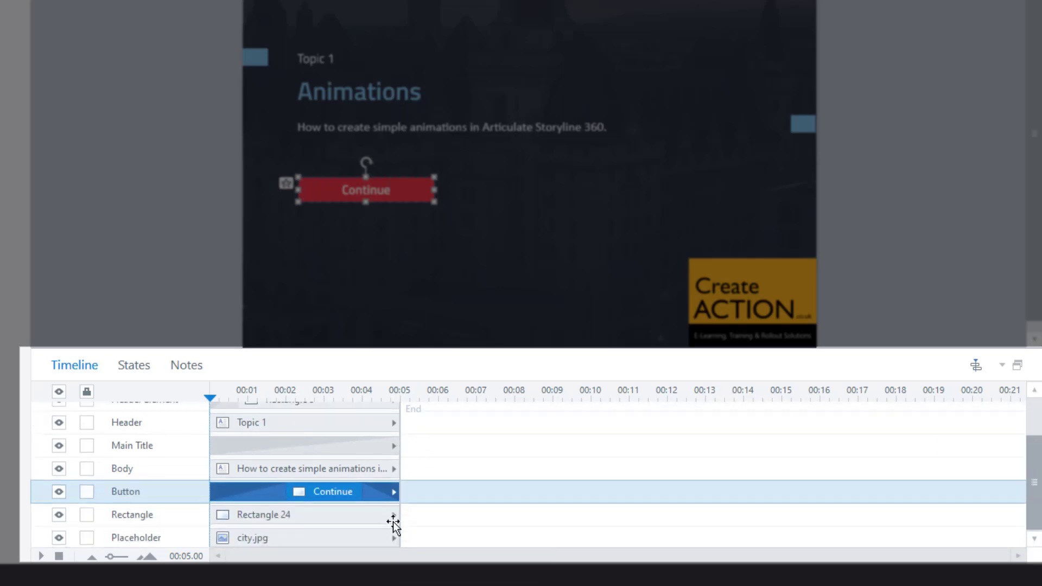
{"action": "scroll", "coordinate": [395, 493], "scroll_direction": "up", "scroll_amount": 3}
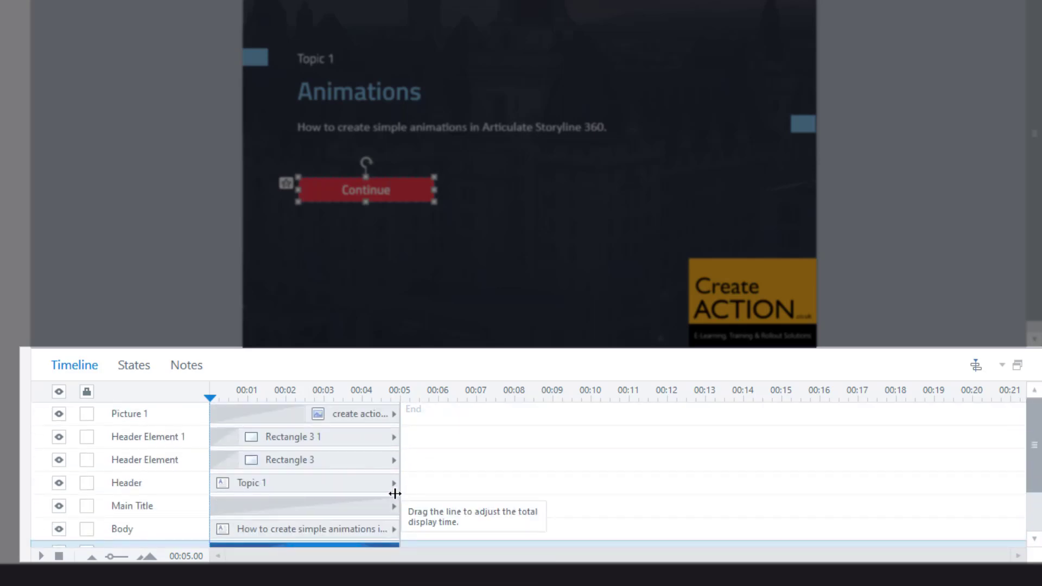
- Show the slide transition options while switching between the Welcome and Animations slides
{"action": "left_click", "coordinate": [322, 413]}
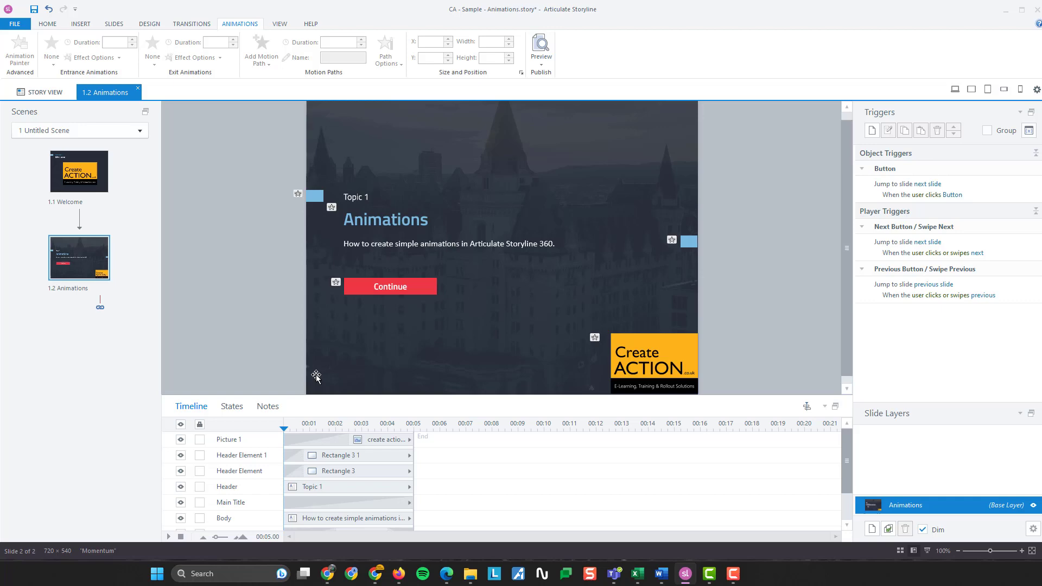
{"action": "left_click", "coordinate": [201, 28]}
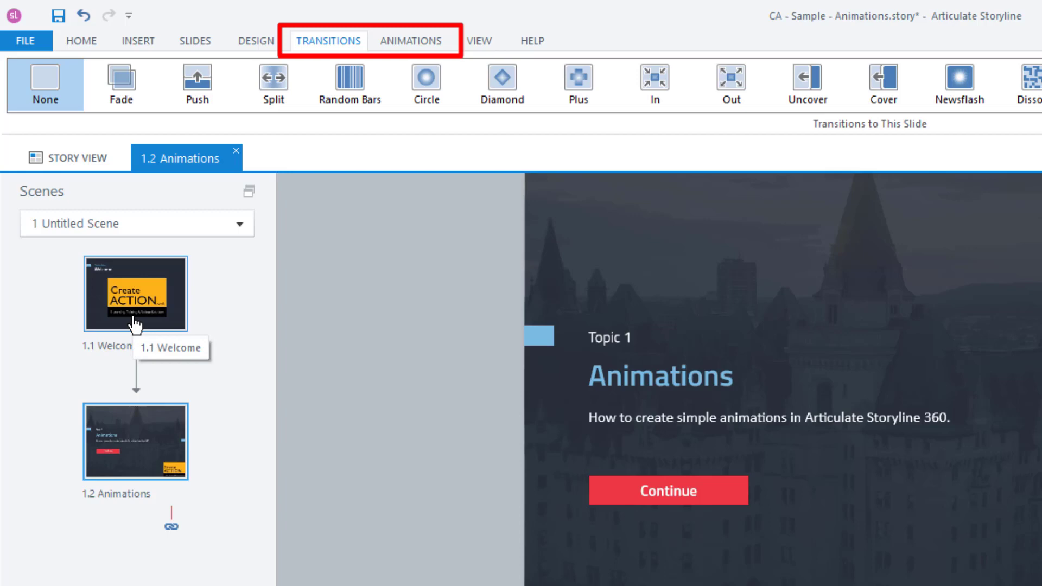
{"action": "left_click", "coordinate": [136, 325]}
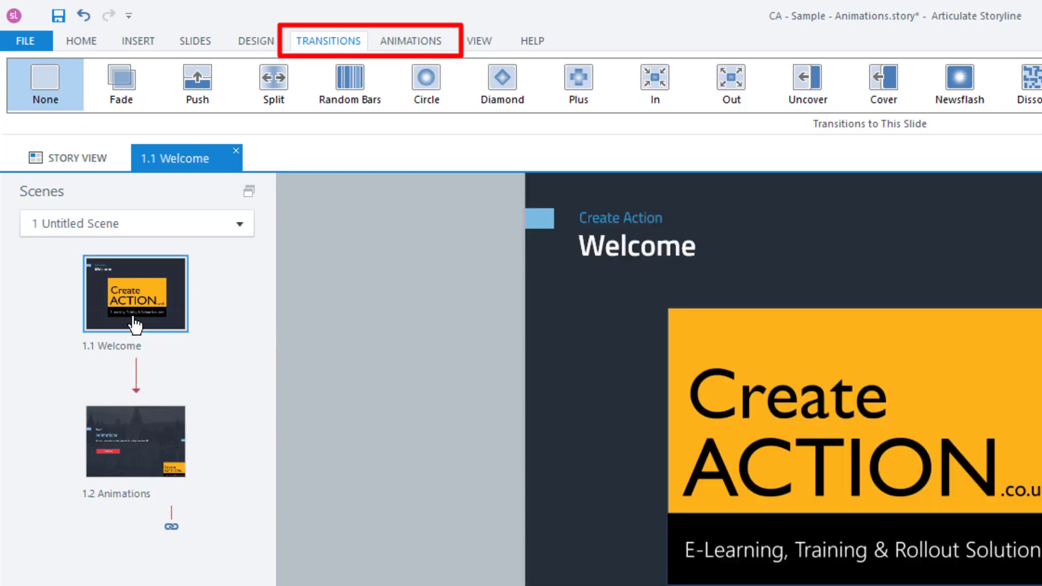
{"action": "left_click", "coordinate": [122, 453]}
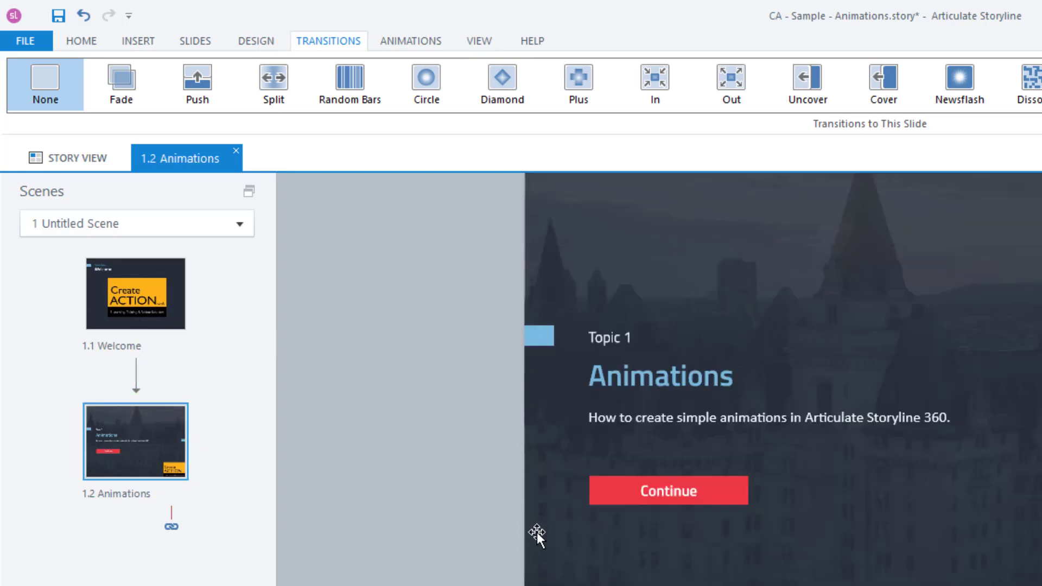
{"action": "left_click", "coordinate": [124, 305]}
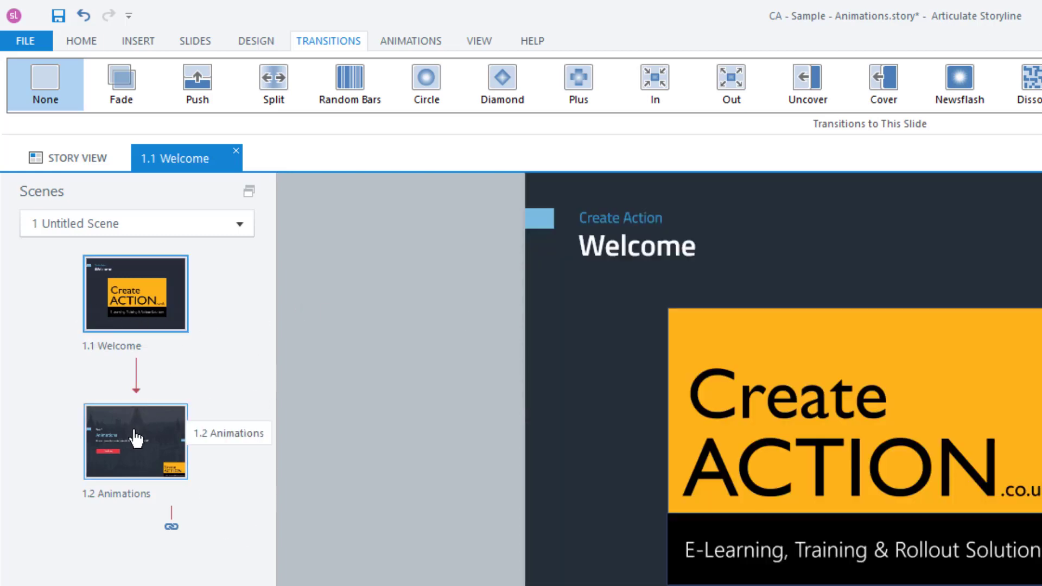
{"action": "left_click", "coordinate": [155, 459]}
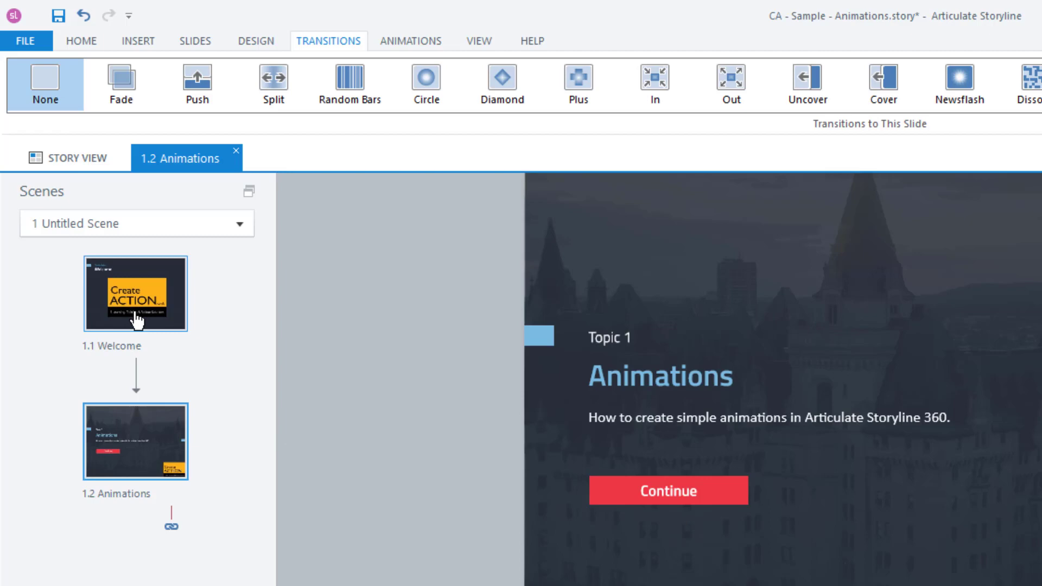
{"action": "left_click", "coordinate": [107, 320]}
- Apply a Random Bars transition to the Animations slide, then view the Welcome slide
{"action": "left_click", "coordinate": [153, 449]}
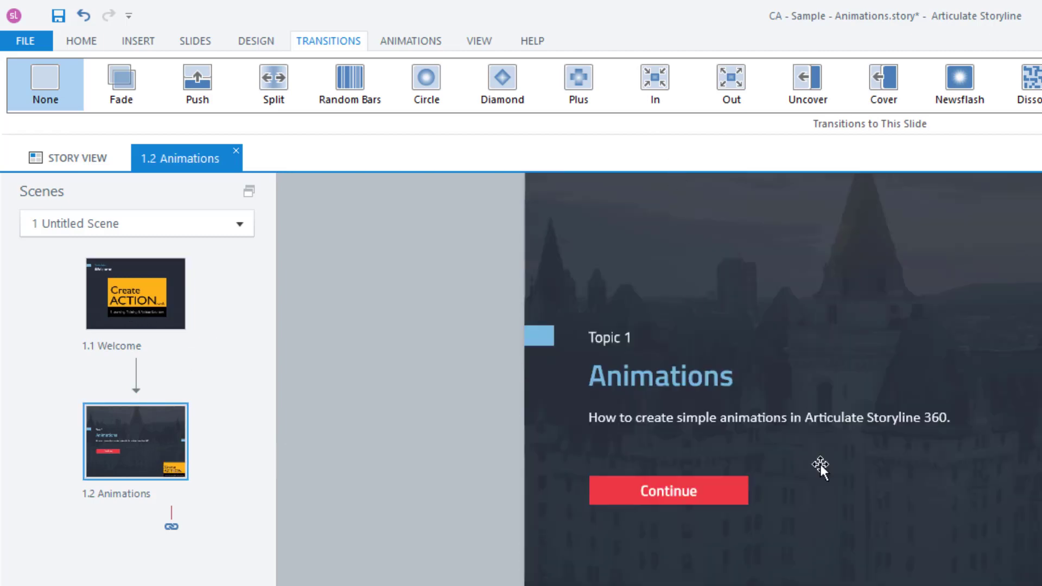
{"action": "left_click", "coordinate": [347, 73]}
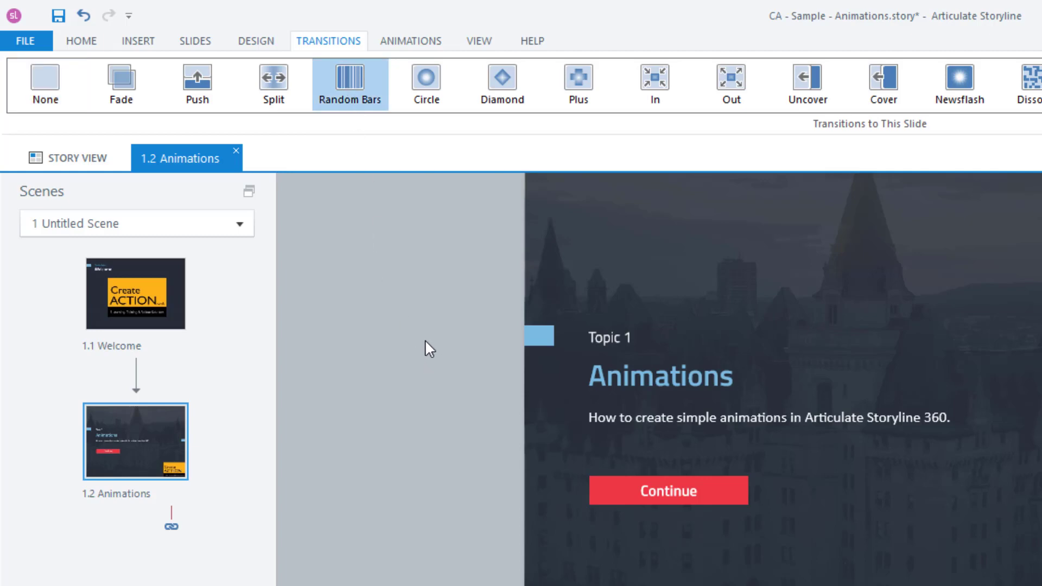
{"action": "left_click", "coordinate": [123, 327]}
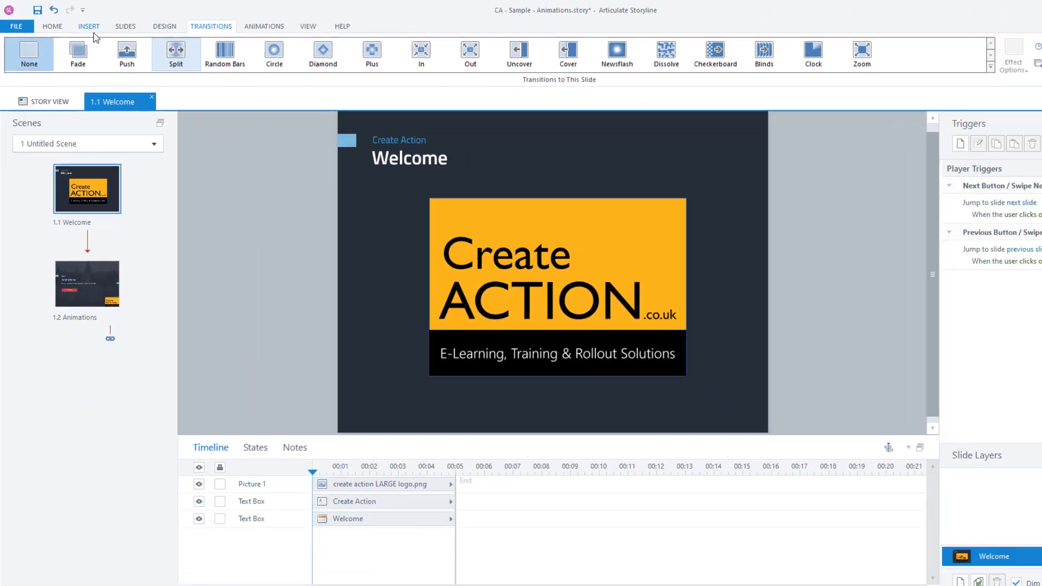
{"action": "left_click", "coordinate": [52, 26]}
{"action": "left_click", "coordinate": [722, 70]}
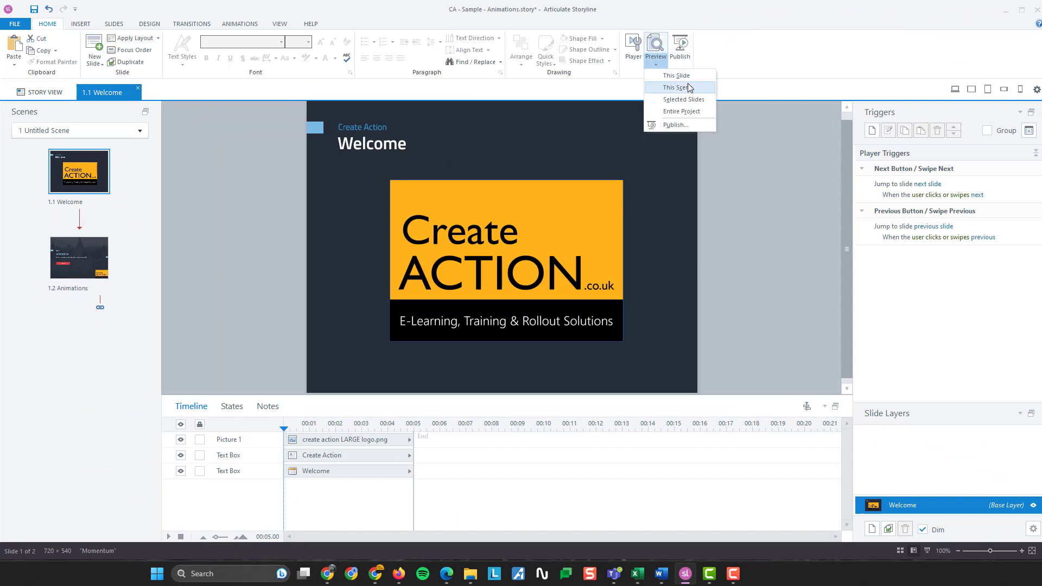
{"action": "left_click", "coordinate": [700, 100]}
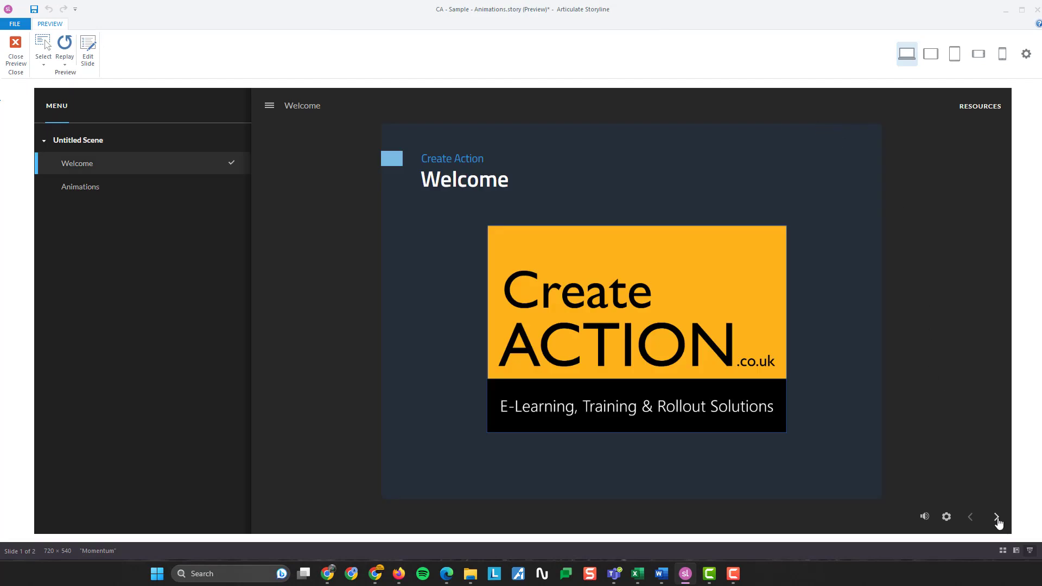
{"action": "left_click", "coordinate": [997, 520]}
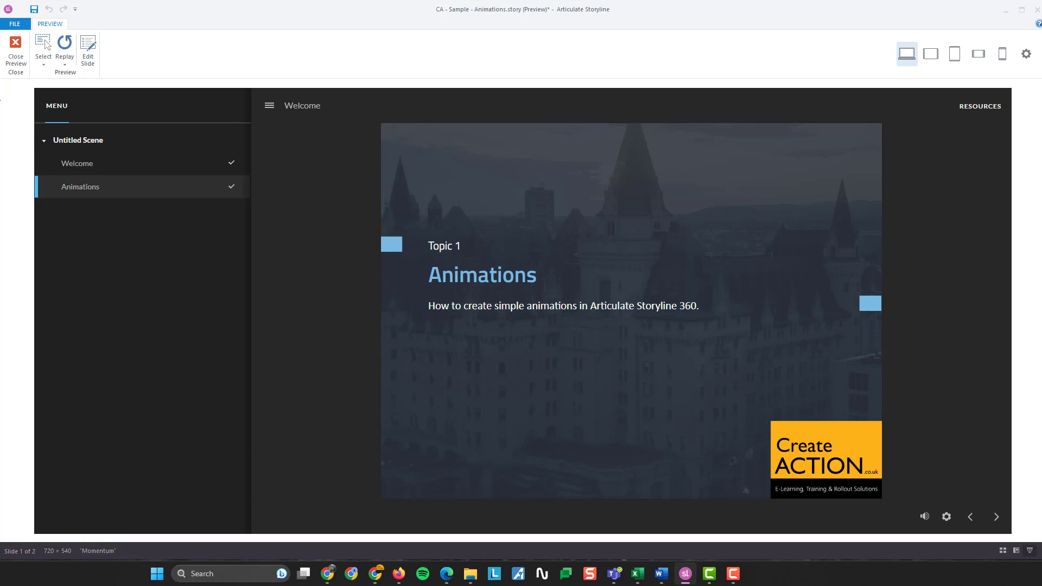
{"action": "left_click", "coordinate": [15, 48]}
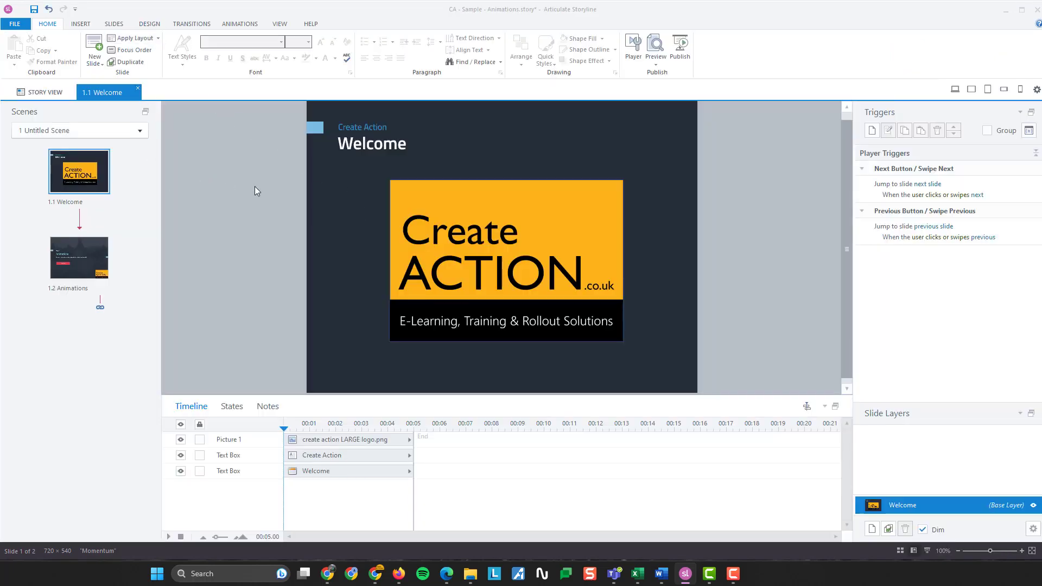
- Set the Animations slide's transition back to None
{"action": "left_click", "coordinate": [196, 24]}
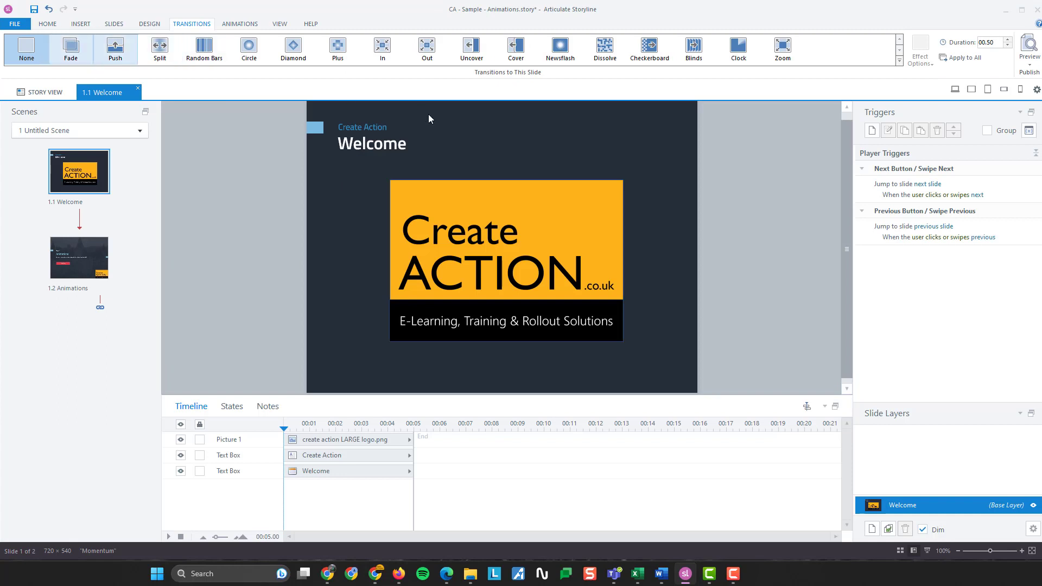
{"action": "left_click", "coordinate": [91, 253]}
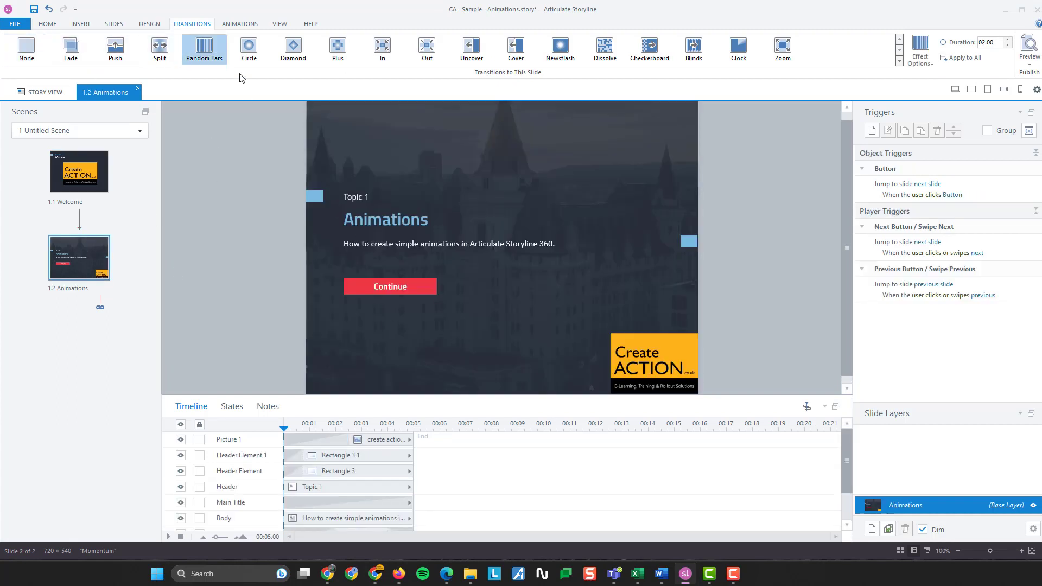
{"action": "left_click", "coordinate": [25, 52]}
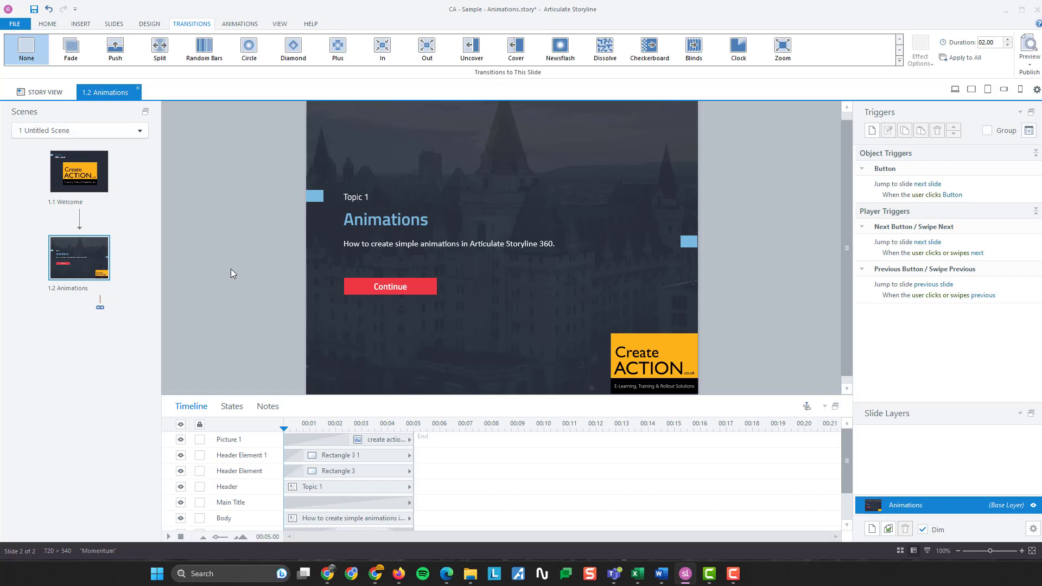
- Check the Continue button's object animations on the Animations tab
{"action": "key", "text": "alt+a"}
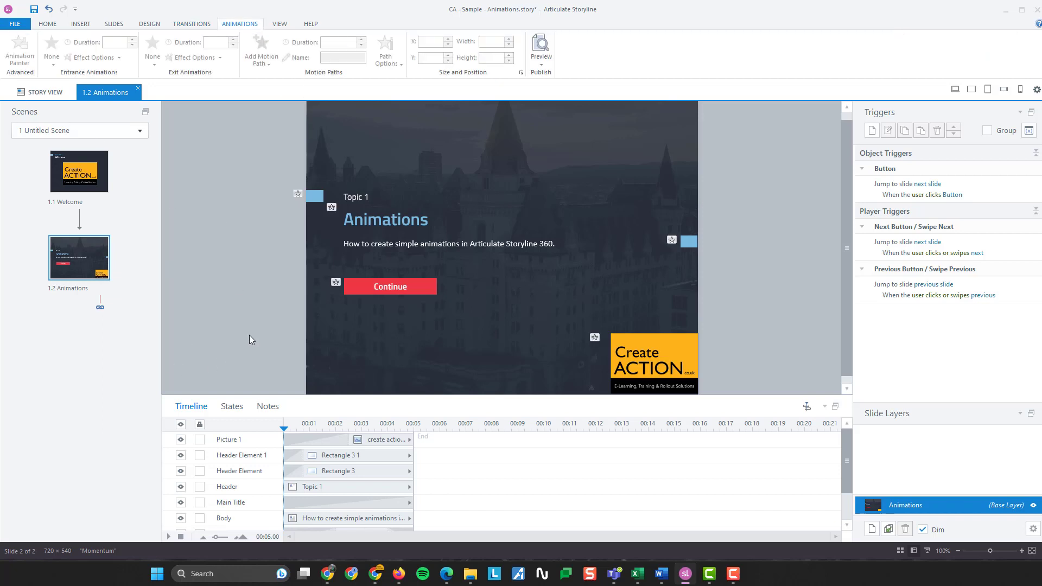
{"action": "left_click", "coordinate": [399, 302]}
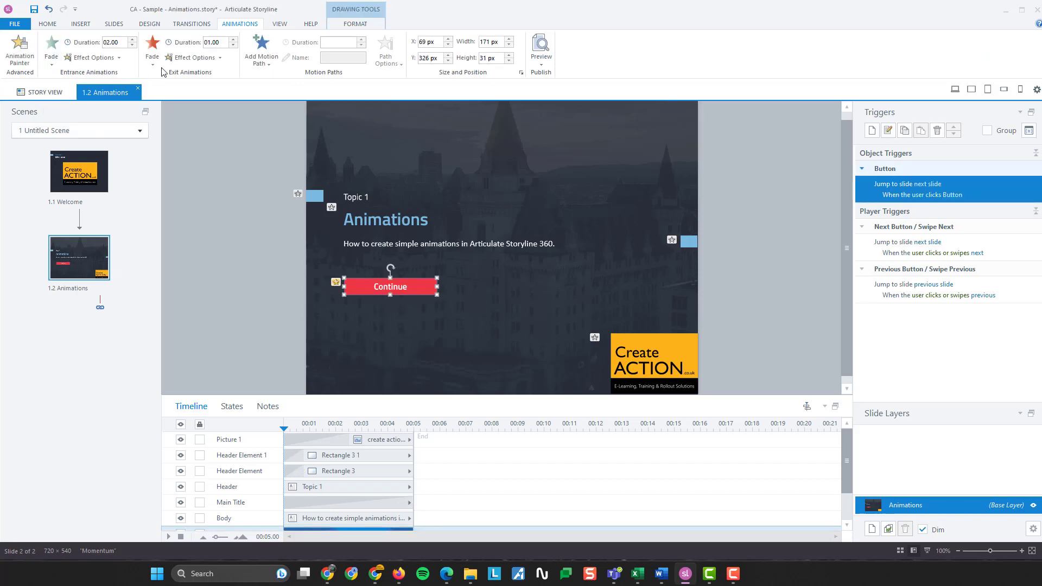
{"action": "left_click", "coordinate": [225, 264]}
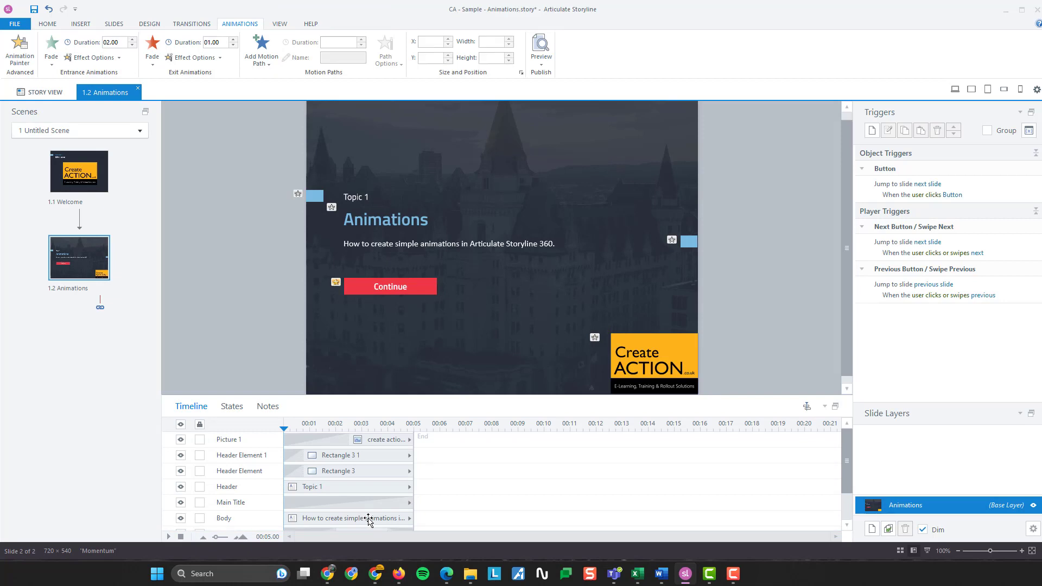
{"action": "scroll", "coordinate": [468, 484], "scroll_direction": "down", "scroll_amount": 1}
{"action": "scroll", "coordinate": [468, 484], "scroll_direction": "up", "scroll_amount": 1}
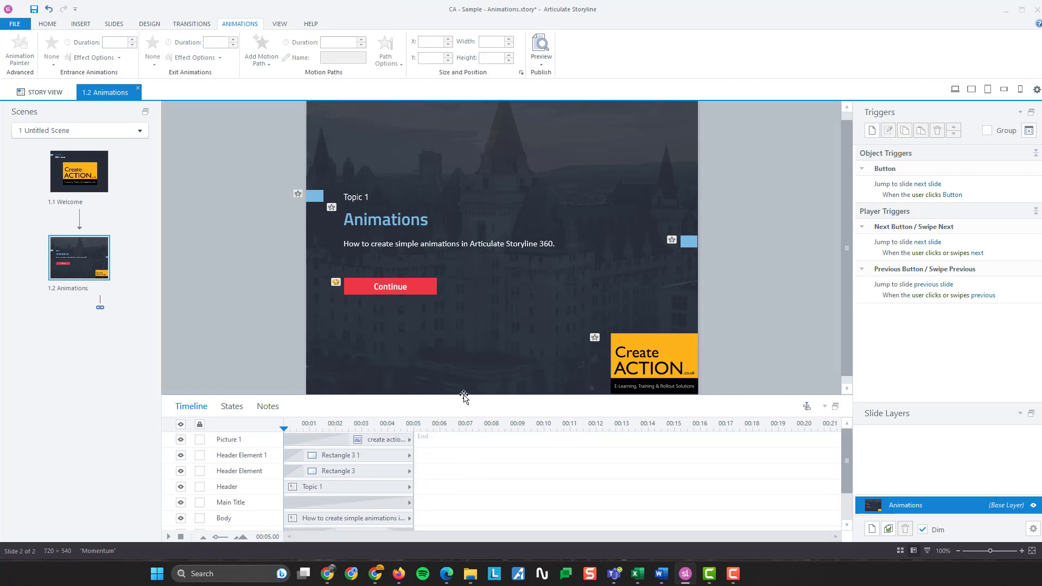
{"action": "left_click_drag", "start_coordinate": [464, 396], "coordinate": [462, 302]}
{"action": "left_click", "coordinate": [507, 459]}
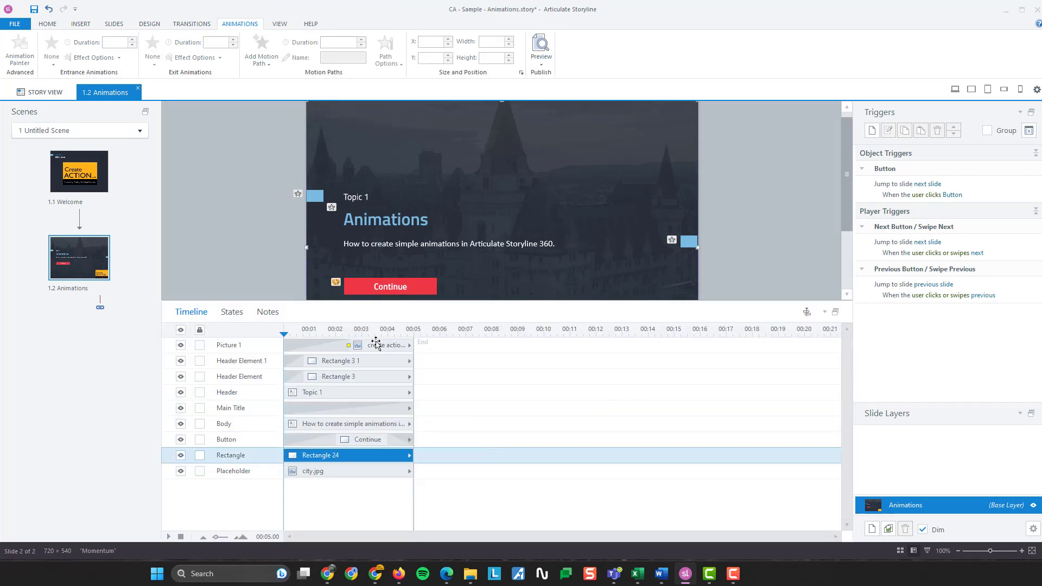
{"action": "left_click", "coordinate": [342, 346]}
{"action": "left_click", "coordinate": [317, 346]}
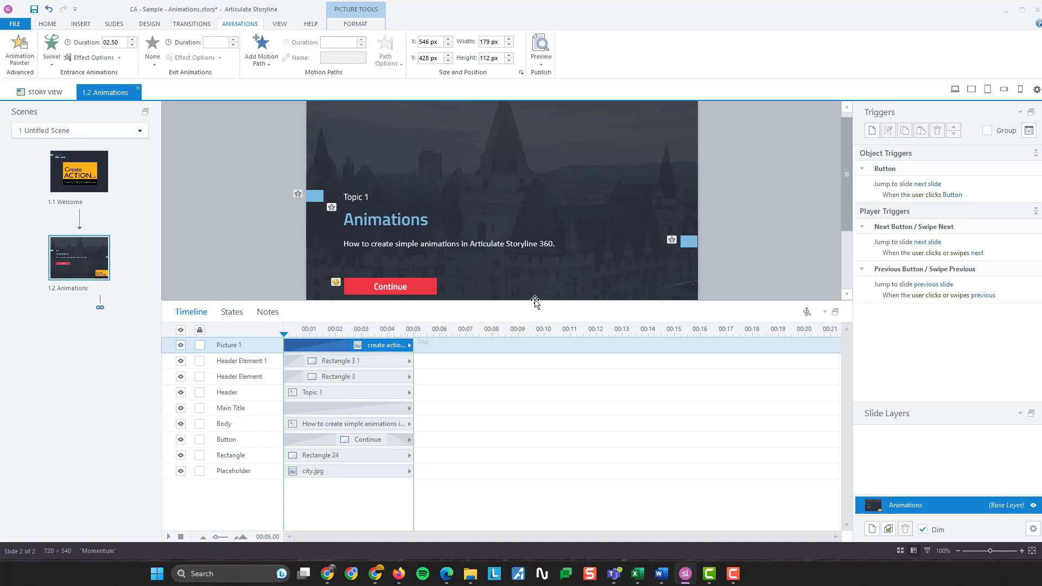
{"action": "left_click_drag", "start_coordinate": [538, 301], "coordinate": [538, 357]}
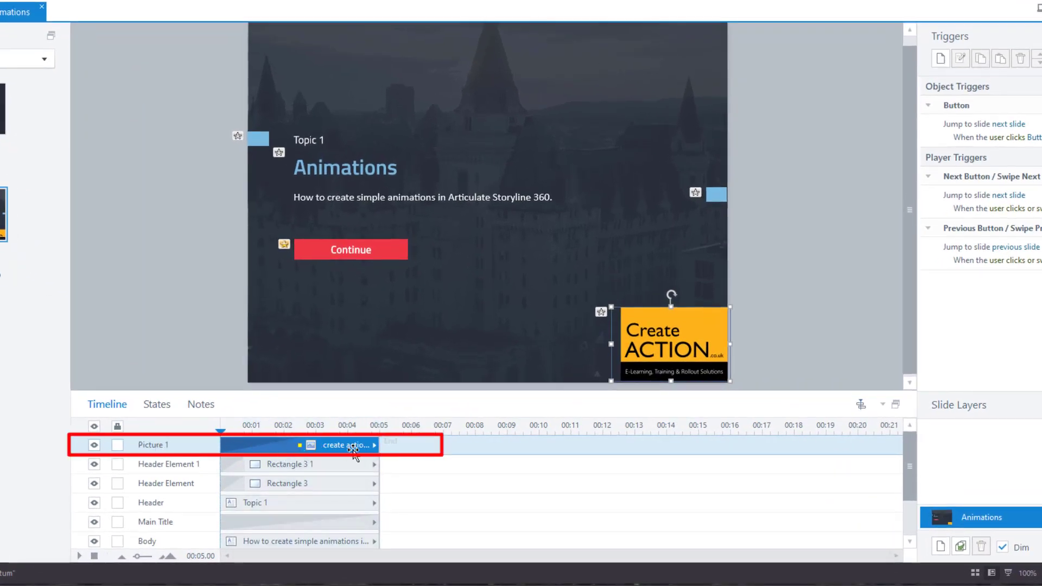
{"action": "left_click_drag", "start_coordinate": [231, 445], "coordinate": [292, 443]}
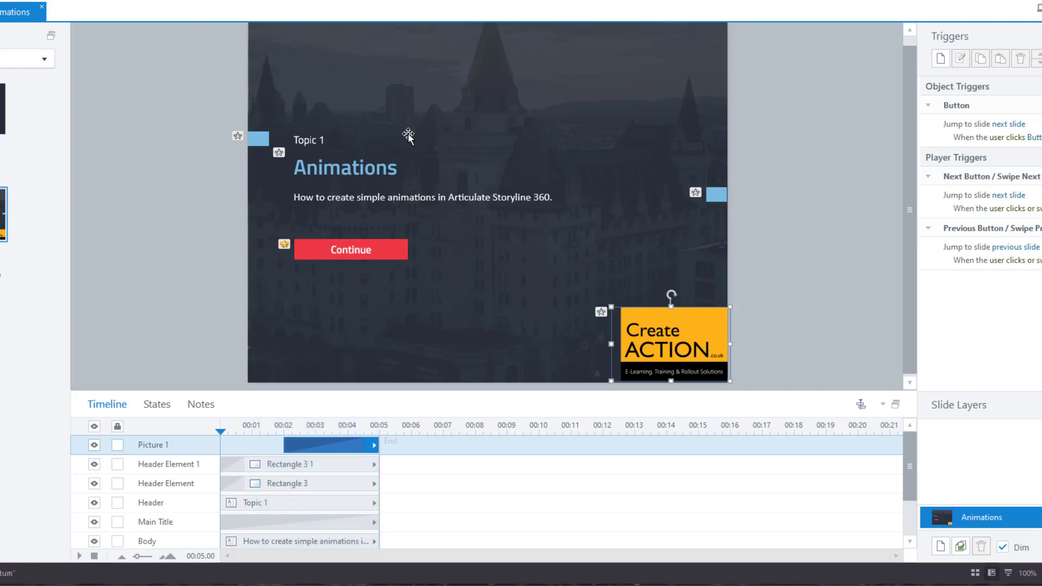
{"action": "left_click", "coordinate": [555, 1]}
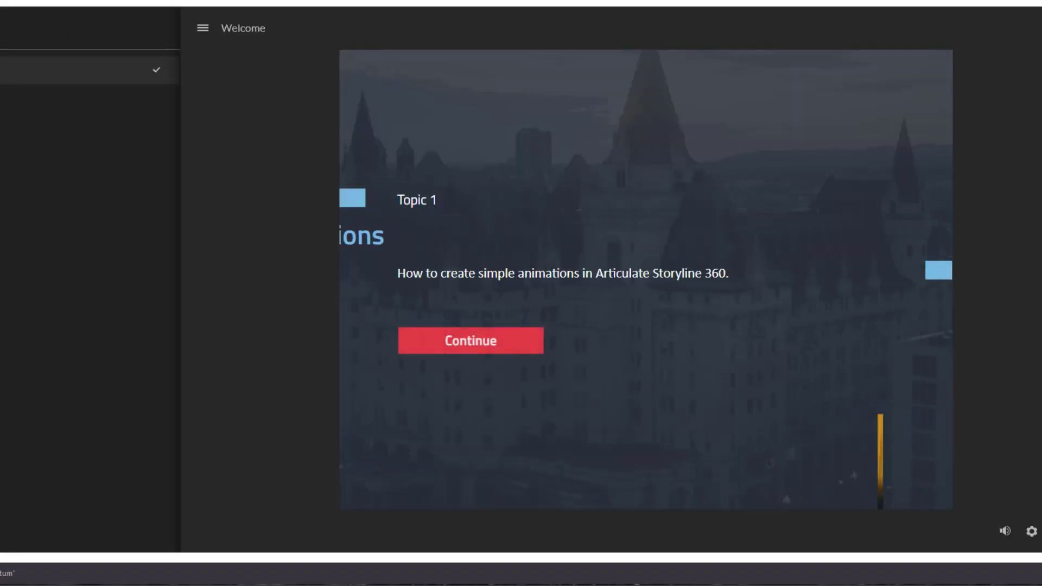
{"action": "key", "text": "Escape"}
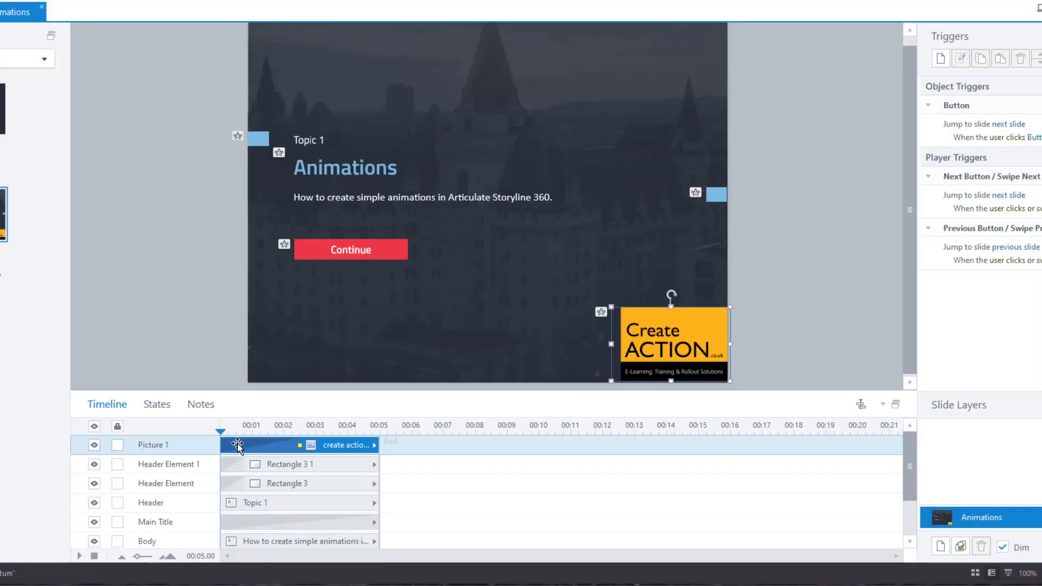
- Drag the Picture 1 logo bar so it starts at about 00:04.3
{"action": "left_click_drag", "start_coordinate": [237, 445], "coordinate": [372, 445]}
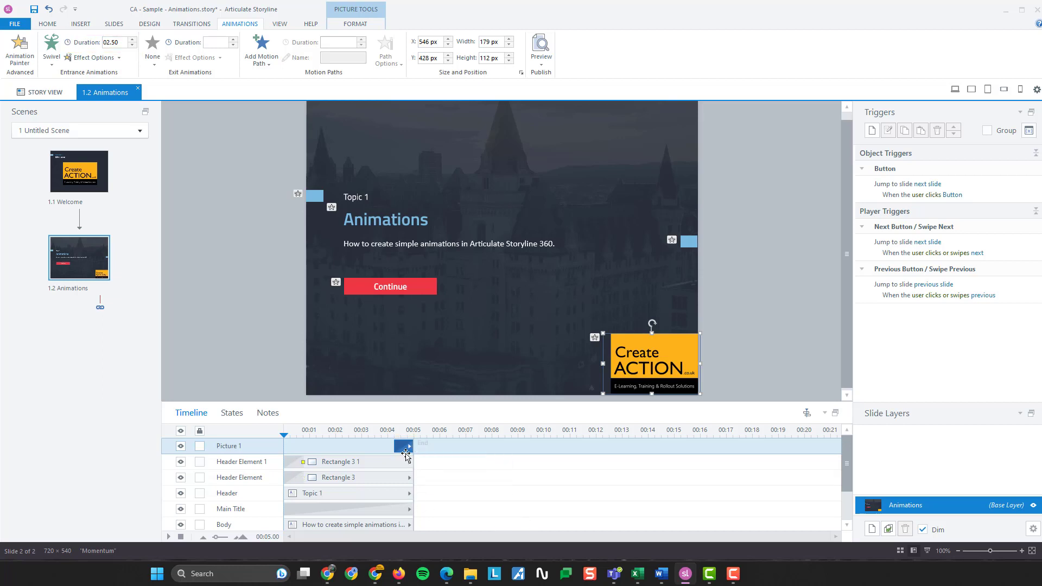
- Lengthen the slide timeline to about 13.25 seconds and preview this slide
{"action": "left_click_drag", "start_coordinate": [414, 457], "coordinate": [628, 463]}
{"action": "left_click", "coordinate": [488, 462]}
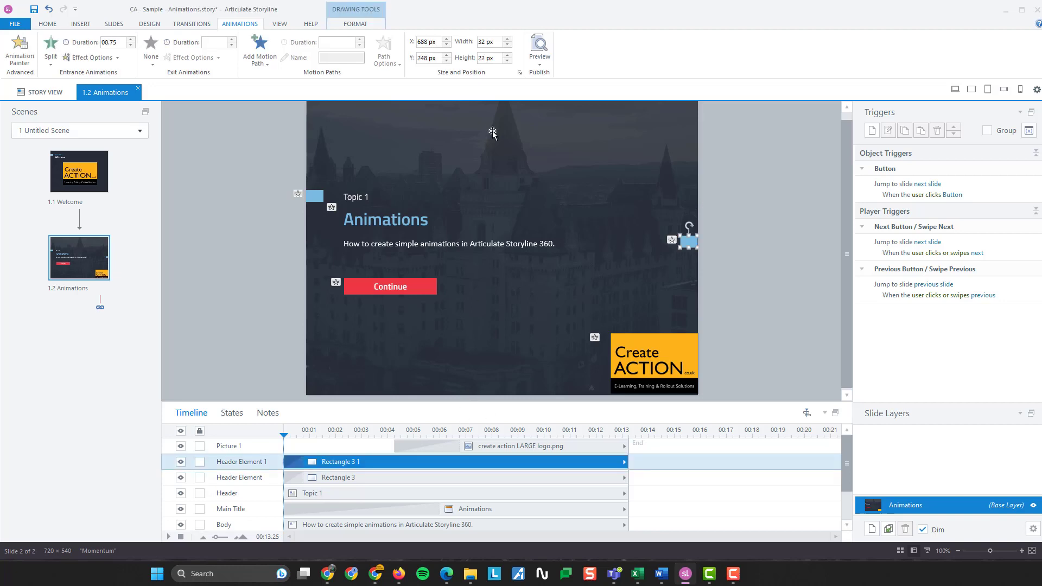
{"action": "left_click", "coordinate": [540, 64]}
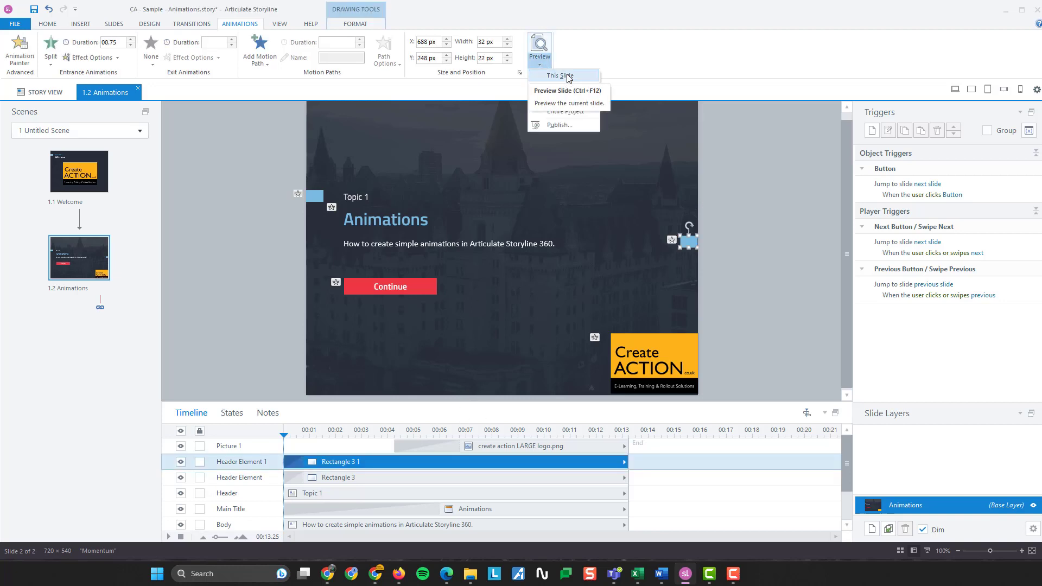
{"action": "left_click", "coordinate": [567, 77]}
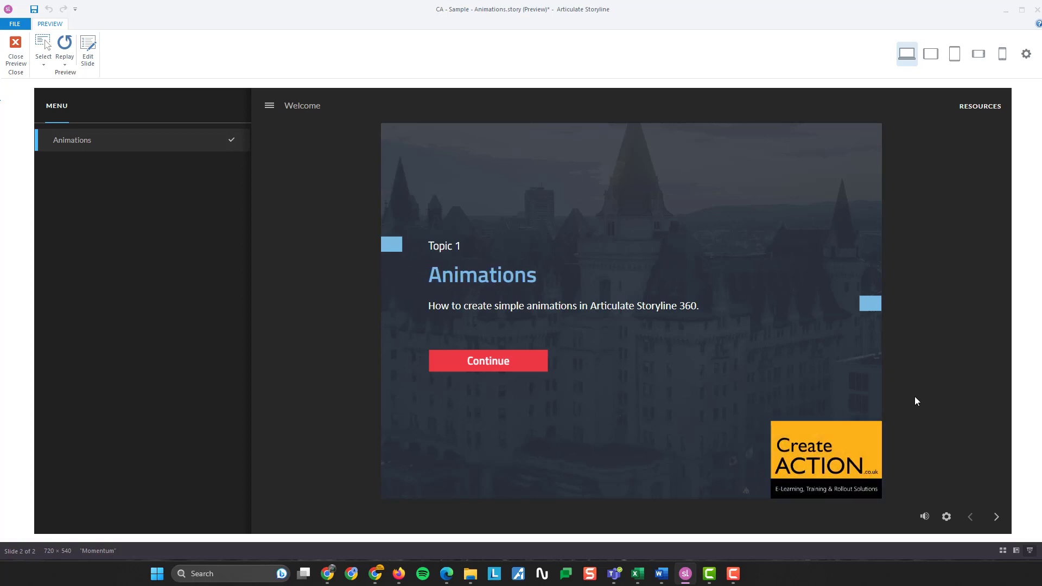
- Close the preview and pull the timeline's end back to 00:08
{"action": "left_click", "coordinate": [16, 48]}
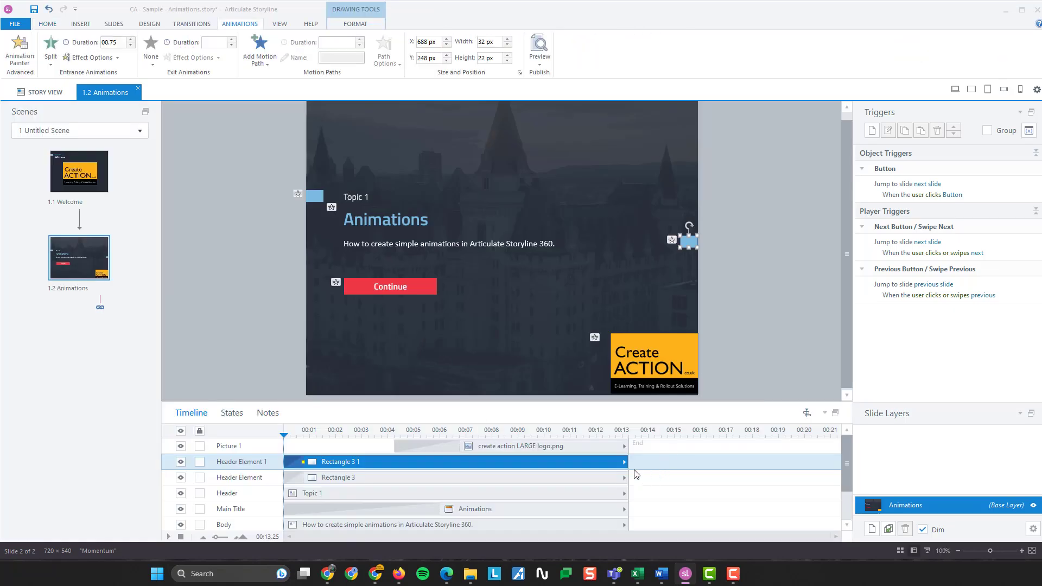
{"action": "mouse_move", "coordinate": [628, 448]}
{"action": "left_mouse_down"}
{"action": "mouse_move", "coordinate": [407, 446]}
{"action": "mouse_move", "coordinate": [495, 448]}
{"action": "left_mouse_up"}
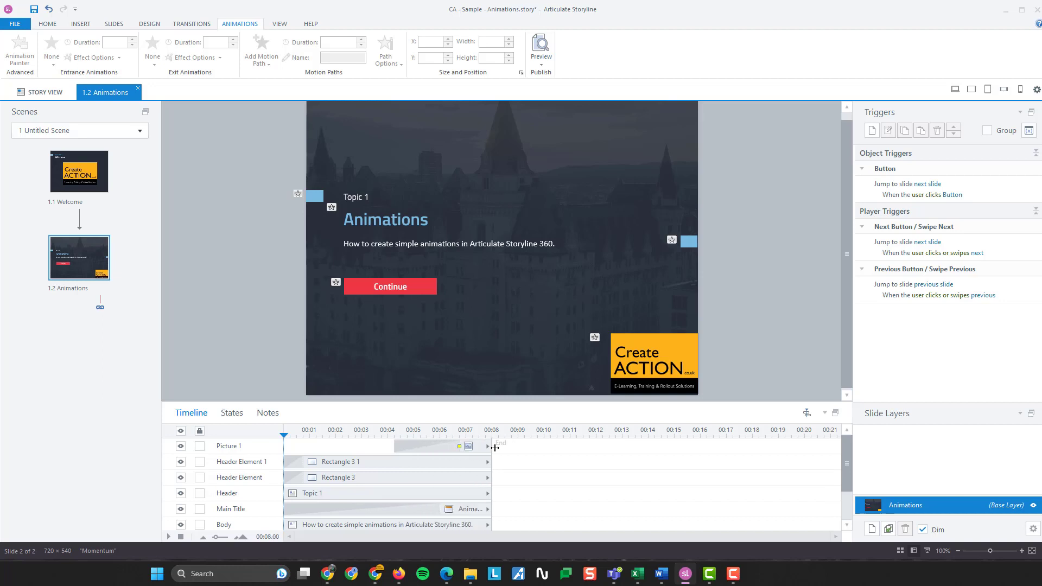
{"action": "left_click", "coordinate": [495, 448]}
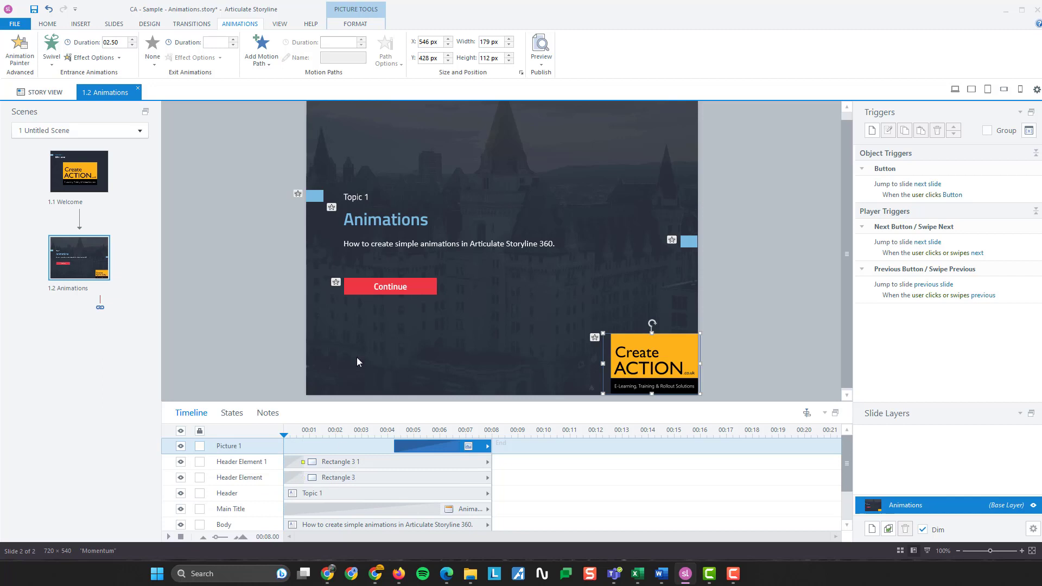
- Start the body text about 2 seconds in and preview this slide
{"action": "left_click", "coordinate": [378, 248]}
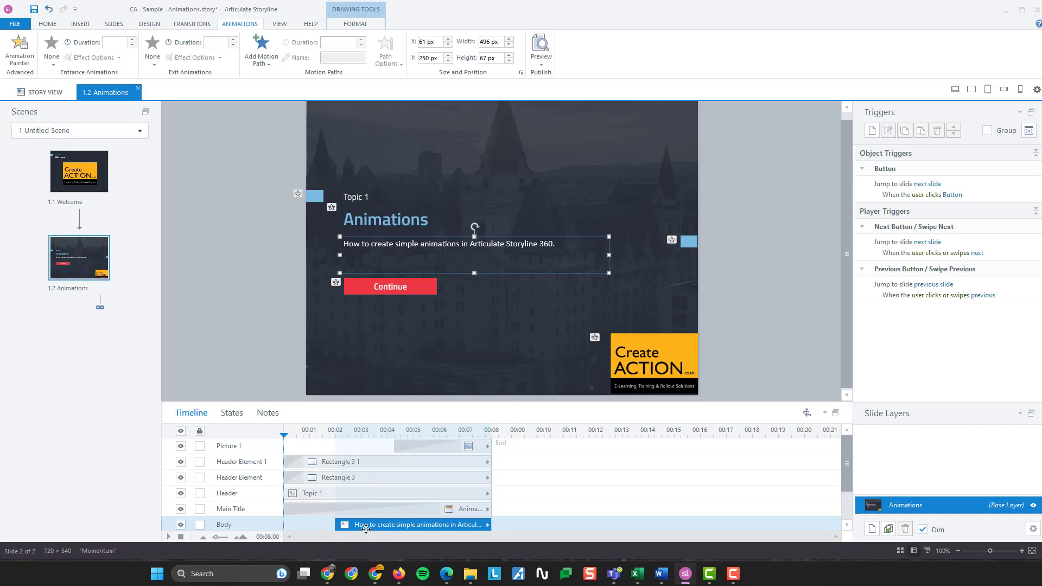
{"action": "left_click", "coordinate": [541, 64]}
{"action": "left_click", "coordinate": [568, 74]}
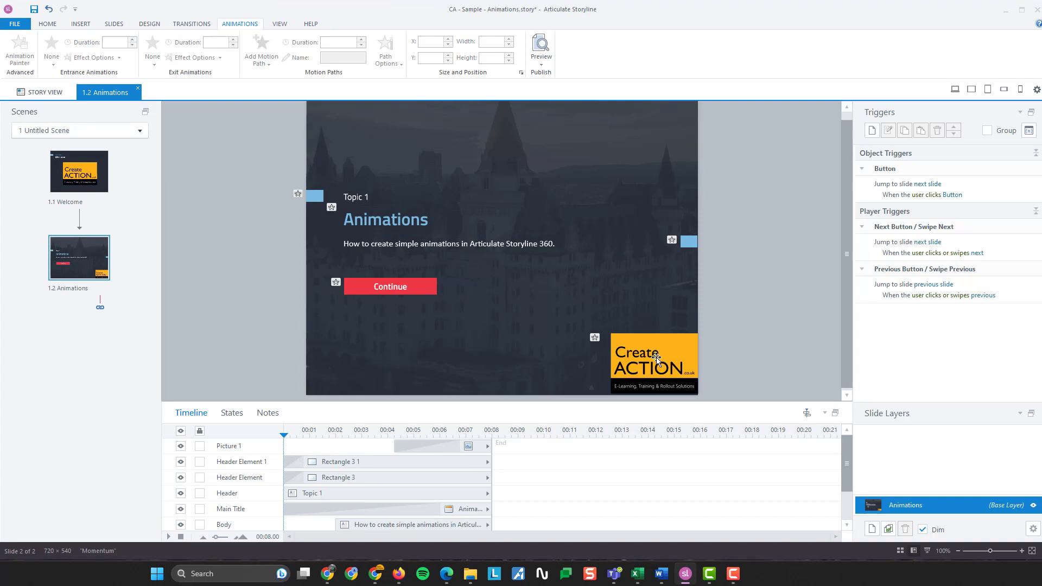
{"action": "left_click", "coordinate": [368, 220]}
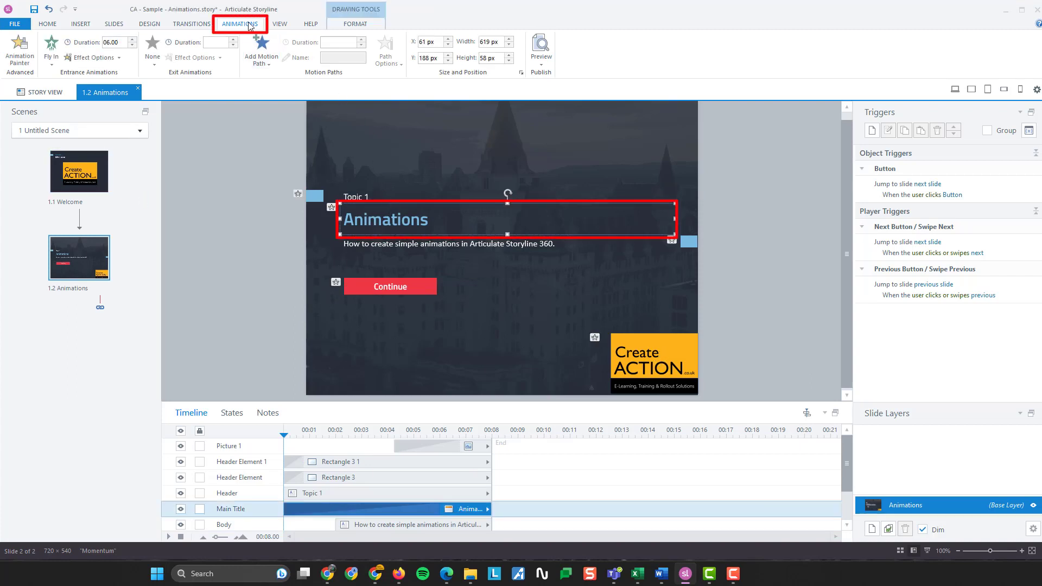
{"action": "left_click", "coordinate": [51, 51]}
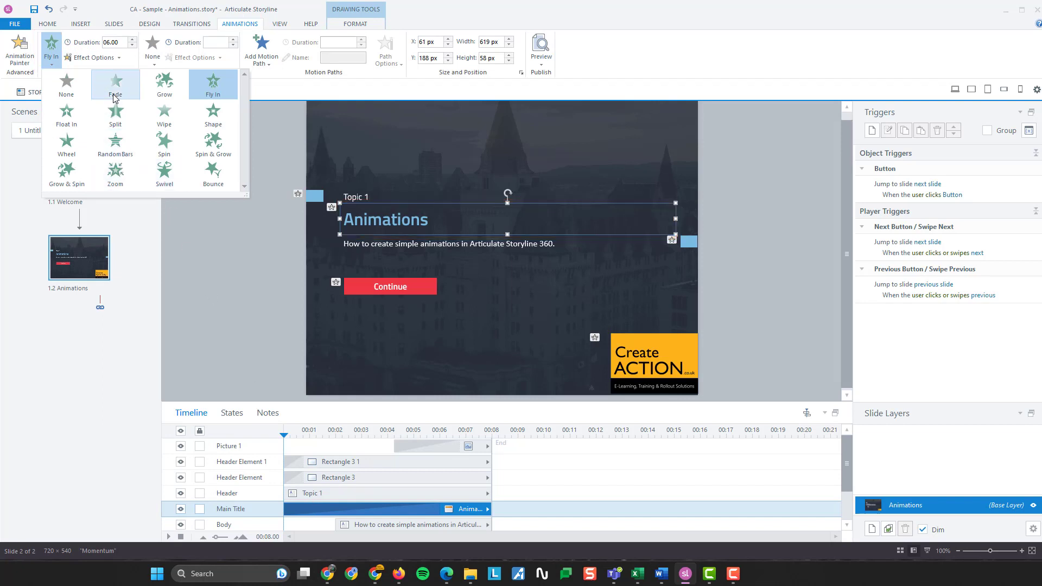
{"action": "left_click", "coordinate": [261, 76]}
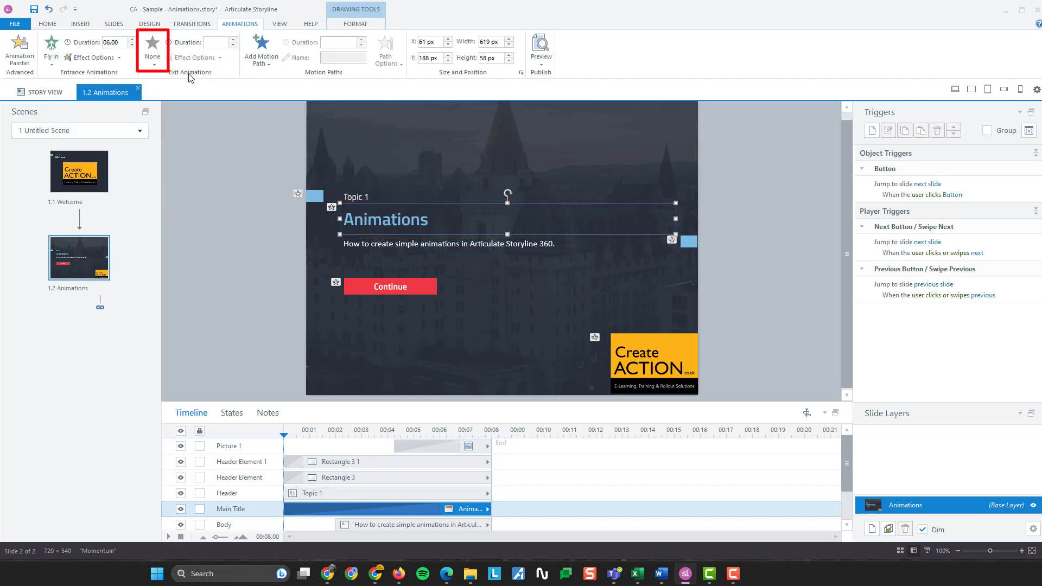
{"action": "left_click", "coordinate": [152, 52]}
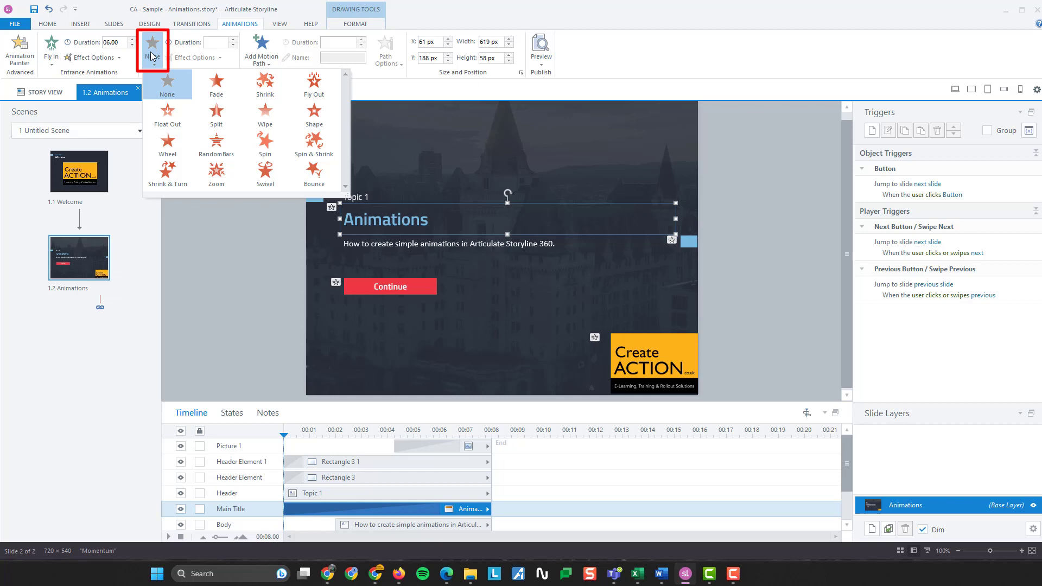
{"action": "left_click", "coordinate": [150, 51]}
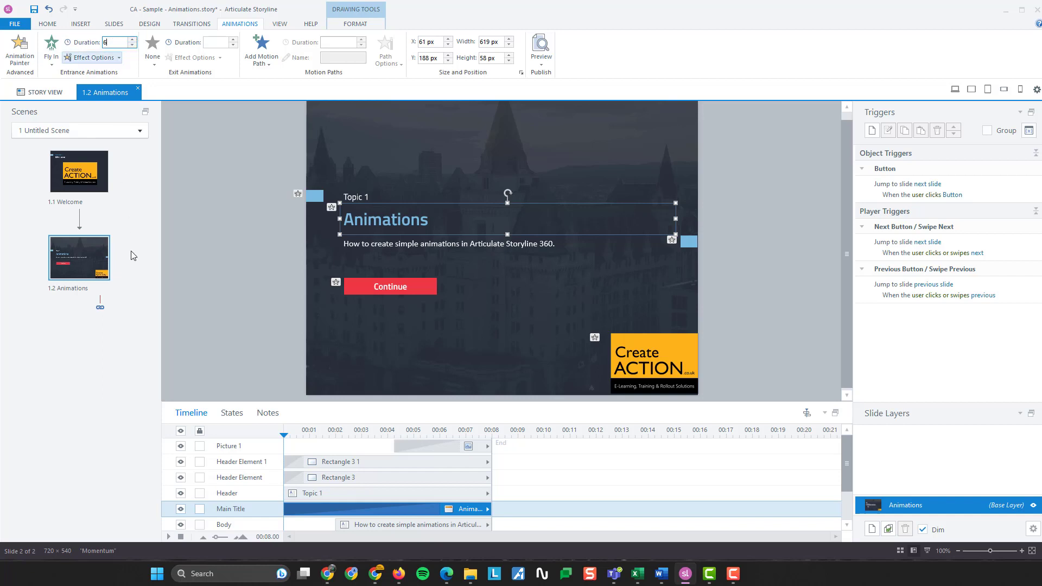
{"action": "left_click", "coordinate": [194, 280]}
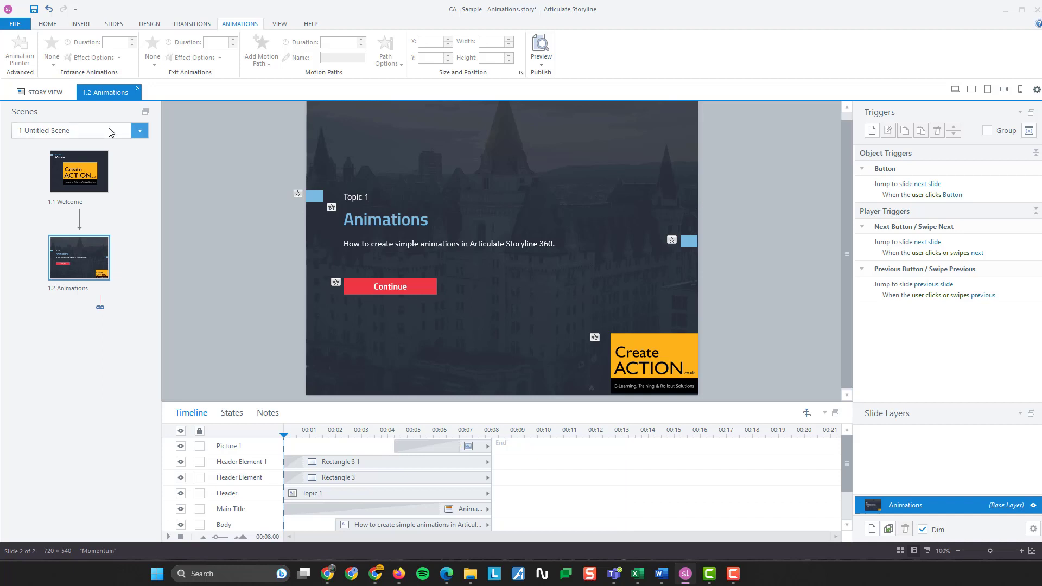
- Make the logo's bar run from 00:00 to 00:08.25
{"action": "left_click", "coordinate": [632, 353]}
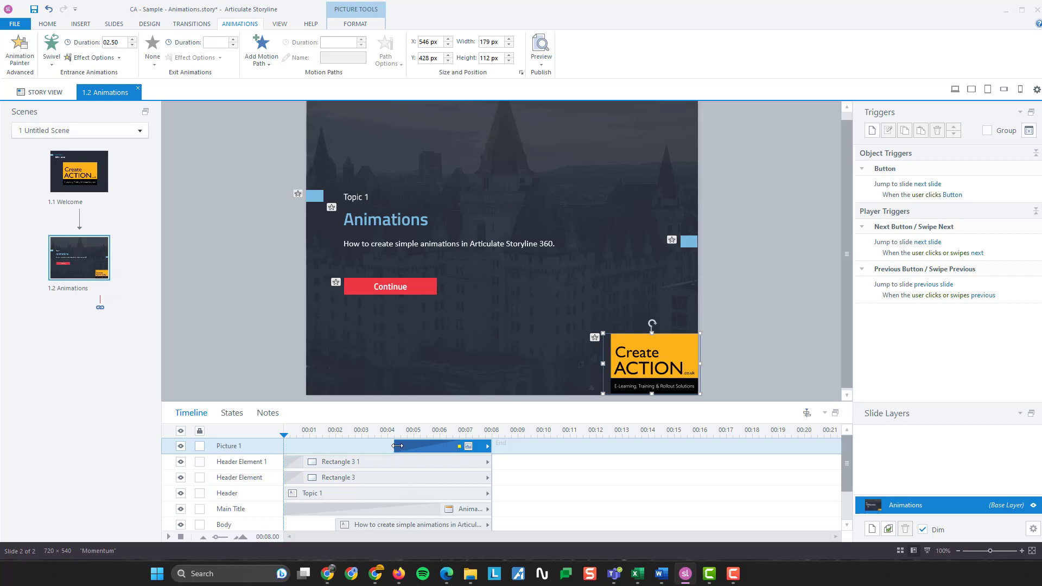
{"action": "left_click_drag", "start_coordinate": [418, 447], "coordinate": [359, 447]}
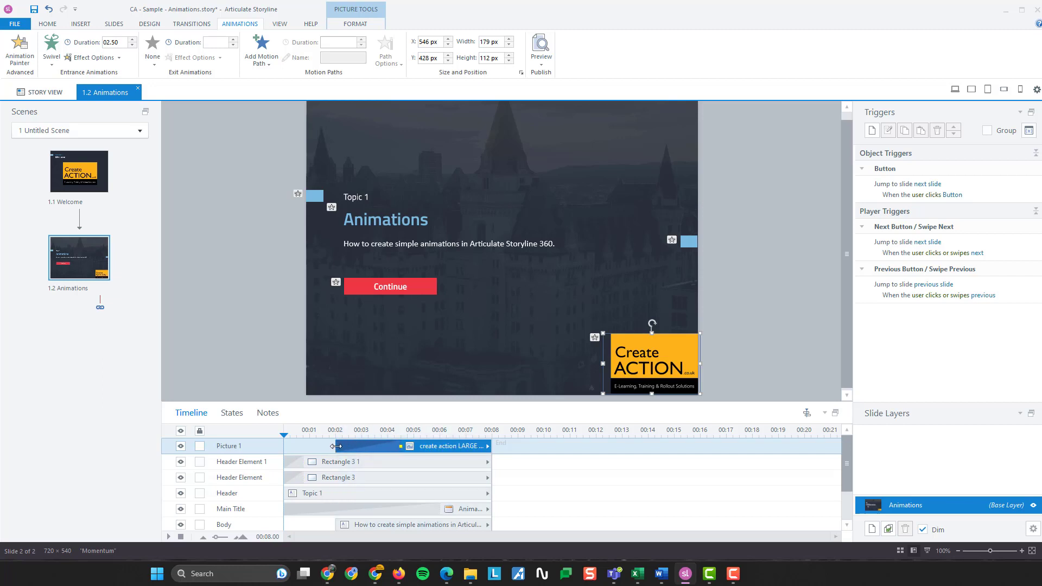
{"action": "left_click_drag", "start_coordinate": [336, 446], "coordinate": [284, 446]}
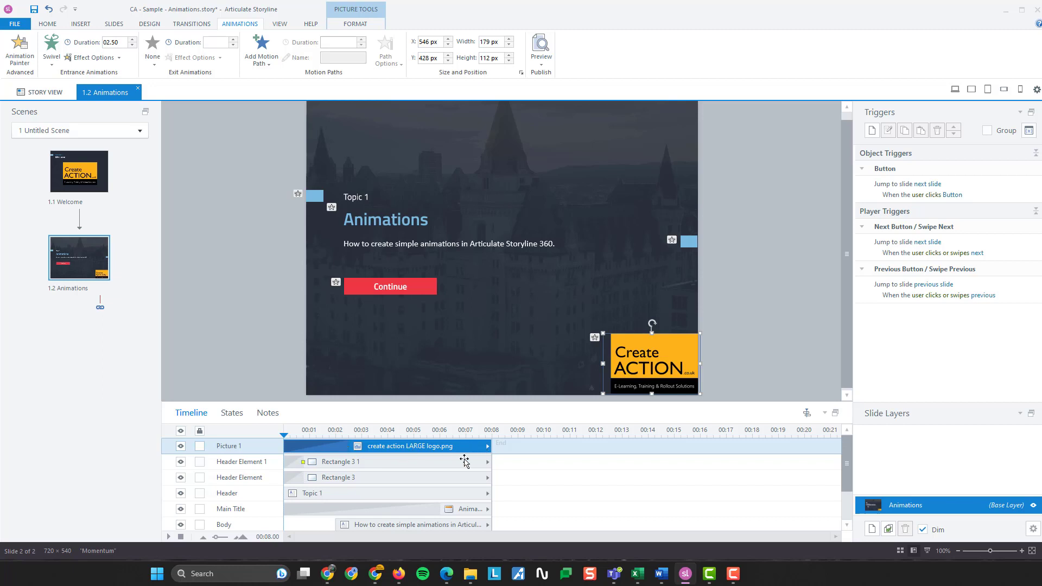
{"action": "left_click_drag", "start_coordinate": [489, 447], "coordinate": [629, 476]}
- Extend the slide's End line to 00:13.25
{"action": "left_click", "coordinate": [510, 464]}
{"action": "left_click", "coordinate": [498, 472]}
{"action": "left_click", "coordinate": [581, 477]}
{"action": "left_click", "coordinate": [465, 446]}
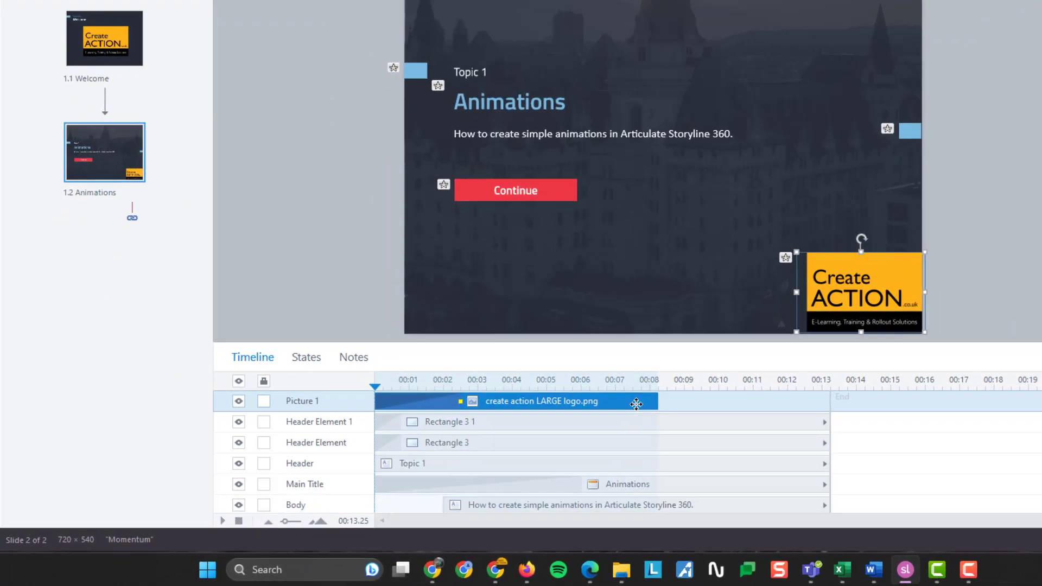
- Turn off Show Until End for the logo picture
{"action": "right_click", "coordinate": [482, 449]}
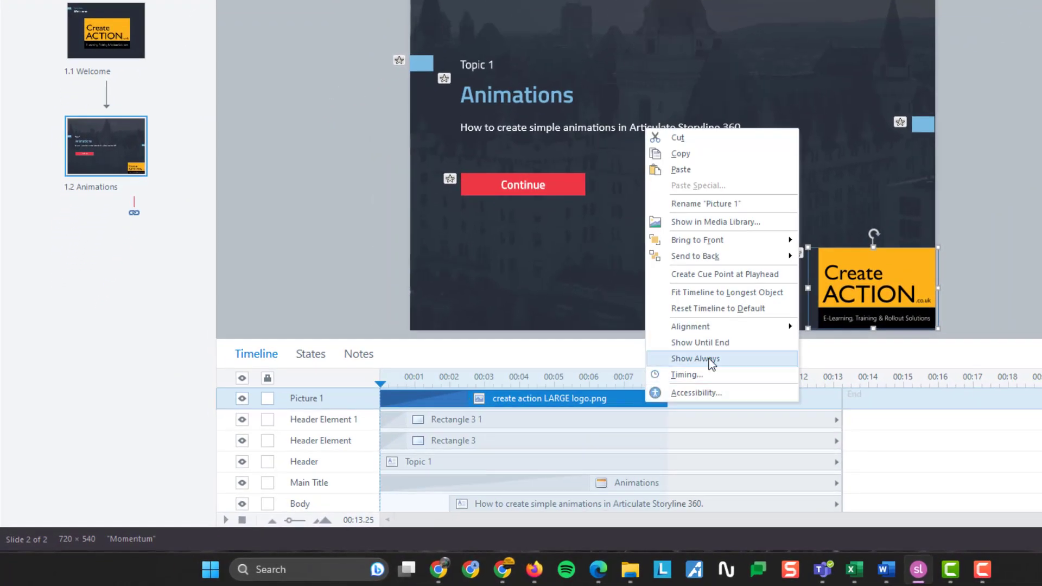
{"action": "left_click", "coordinate": [738, 347]}
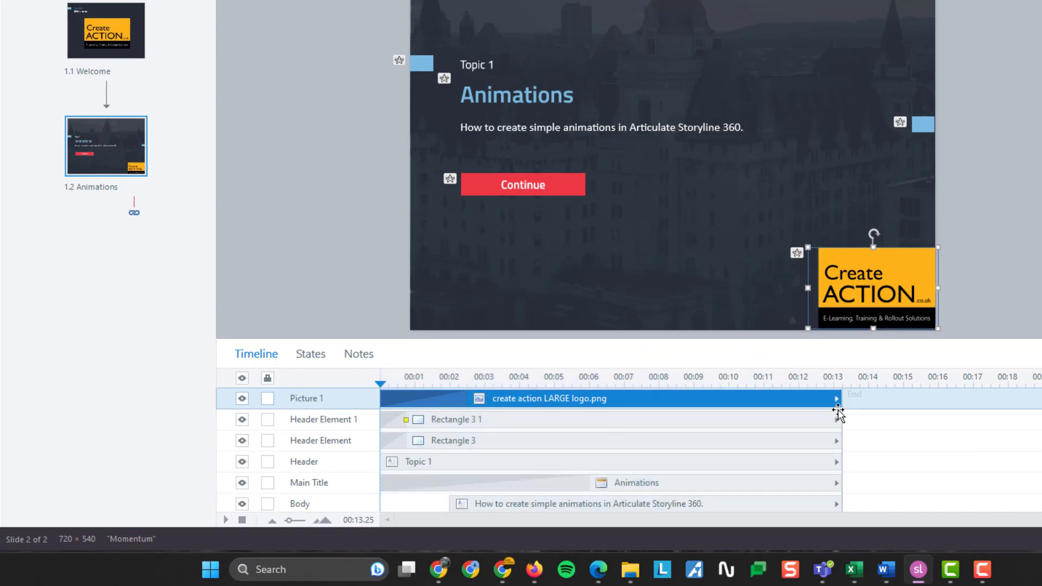
{"action": "left_click", "coordinate": [535, 463]}
{"action": "left_click", "coordinate": [804, 403]}
{"action": "right_click", "coordinate": [766, 402]}
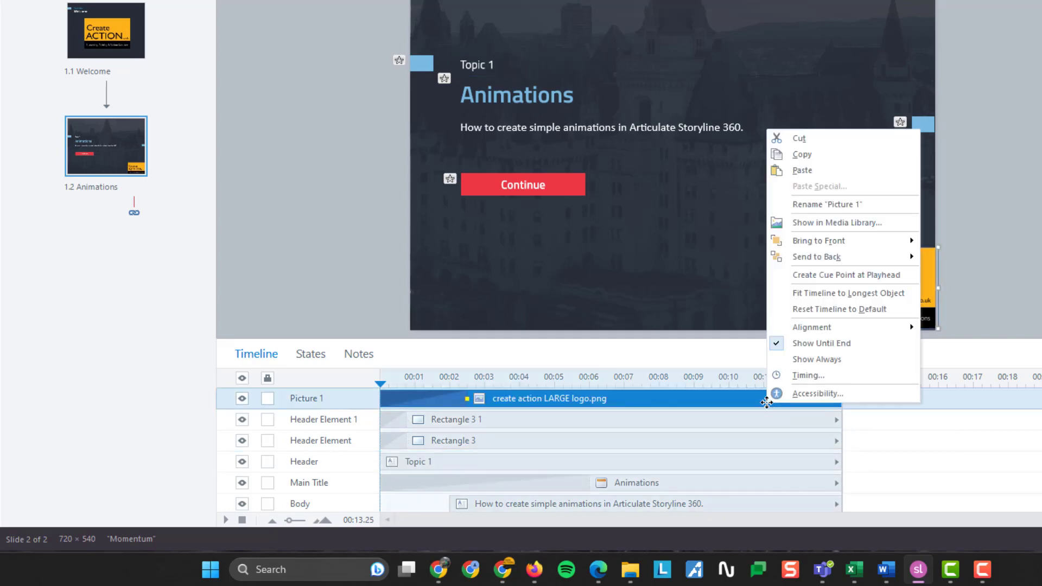
{"action": "left_click", "coordinate": [819, 344]}
- Drag the logo's end to about 00:07 and preview this slide
{"action": "left_click_drag", "start_coordinate": [835, 400], "coordinate": [630, 398]}
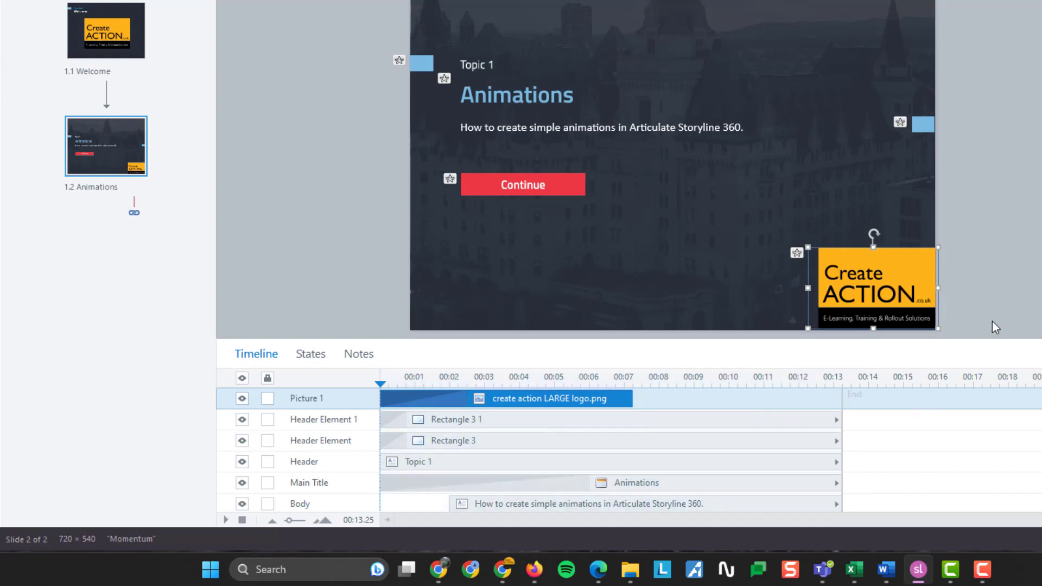
{"action": "left_click", "coordinate": [629, 398]}
{"action": "left_click", "coordinate": [979, 269]}
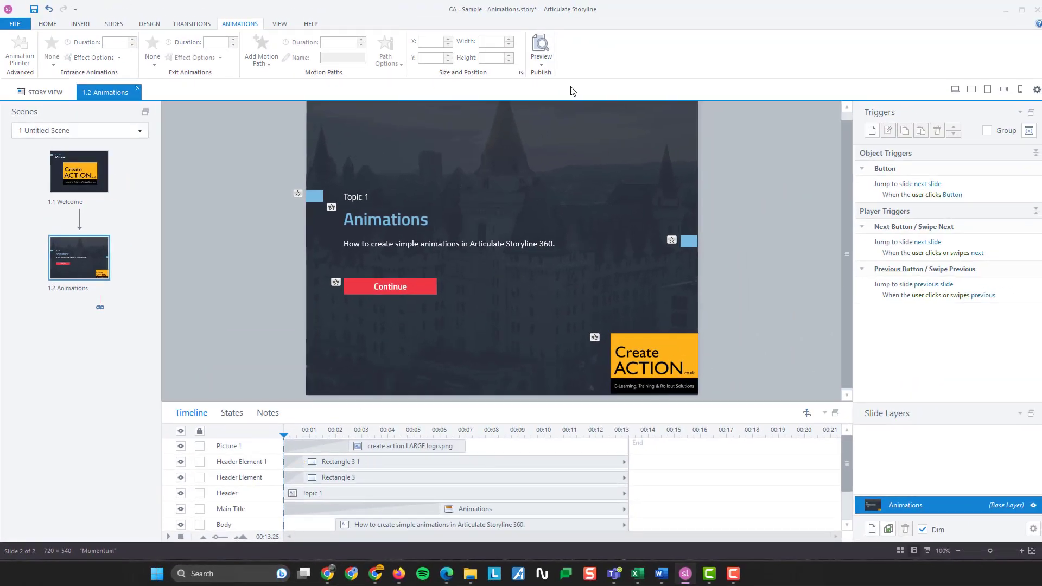
{"action": "left_click", "coordinate": [541, 64]}
{"action": "left_click", "coordinate": [566, 77]}
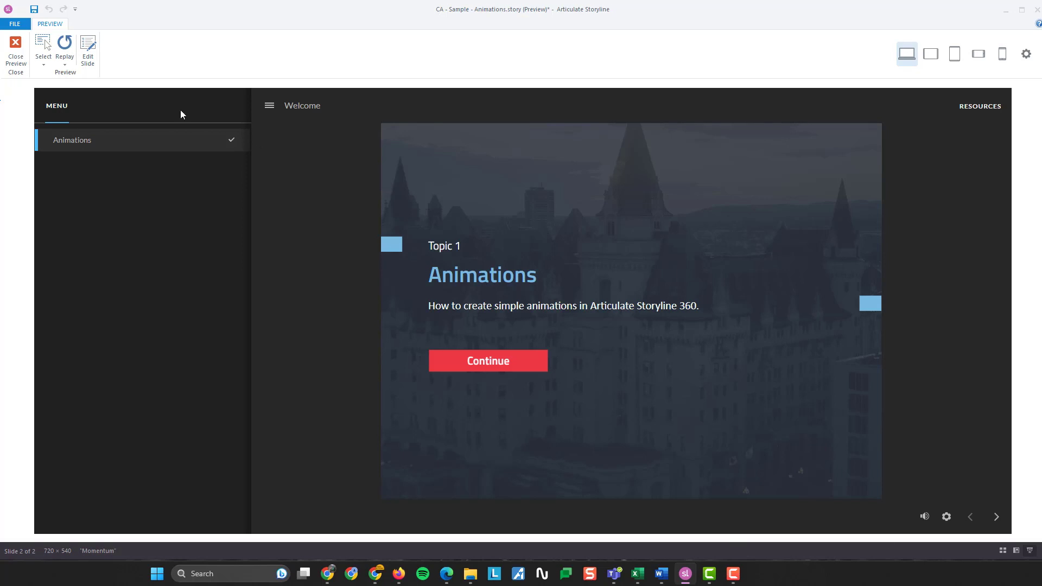
- Give the logo a Zoom exit animation and preview this slide
{"action": "left_click", "coordinate": [16, 52]}
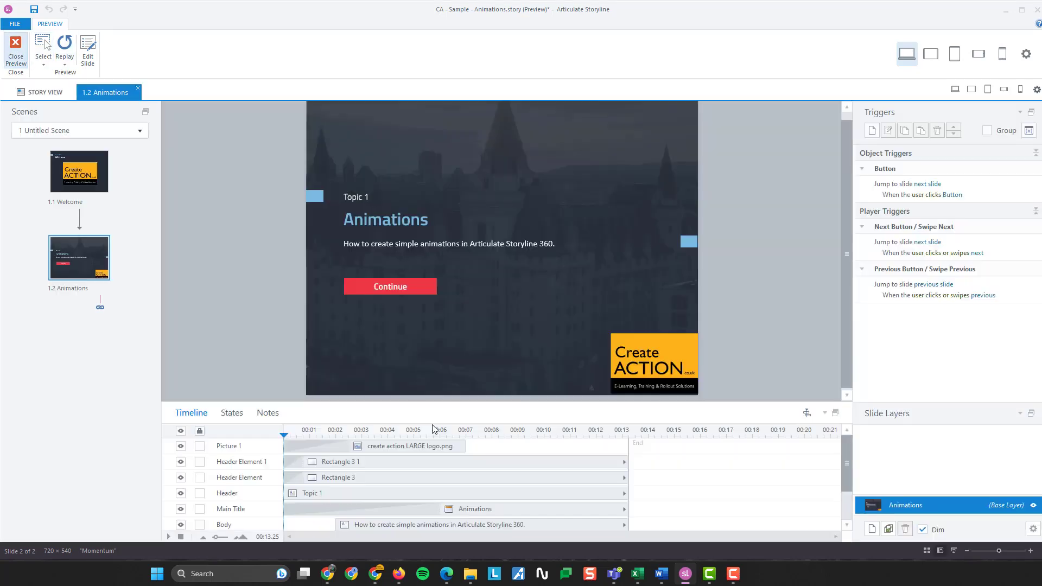
{"action": "left_click", "coordinate": [455, 447]}
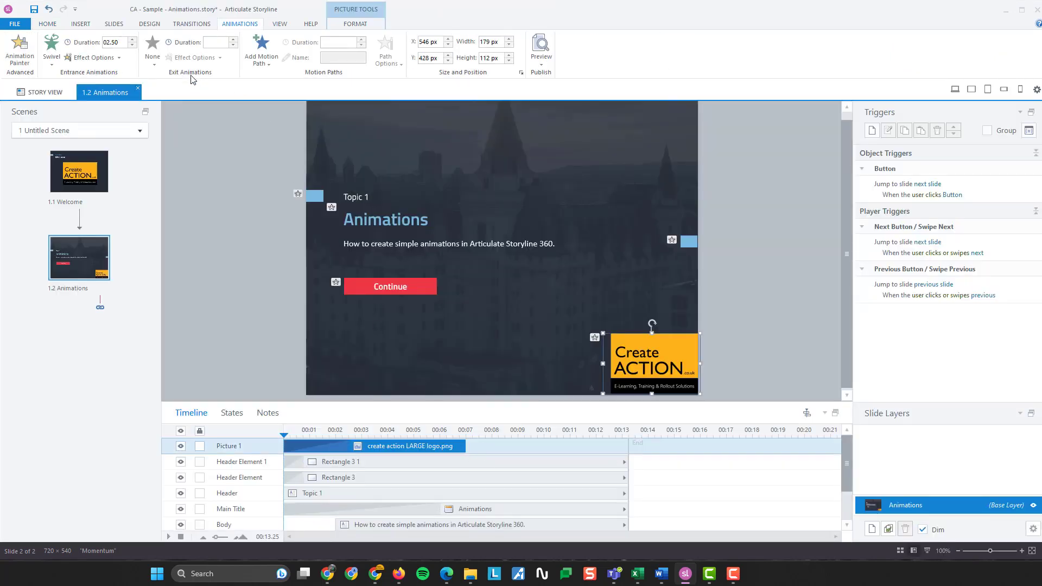
{"action": "left_click", "coordinate": [154, 65]}
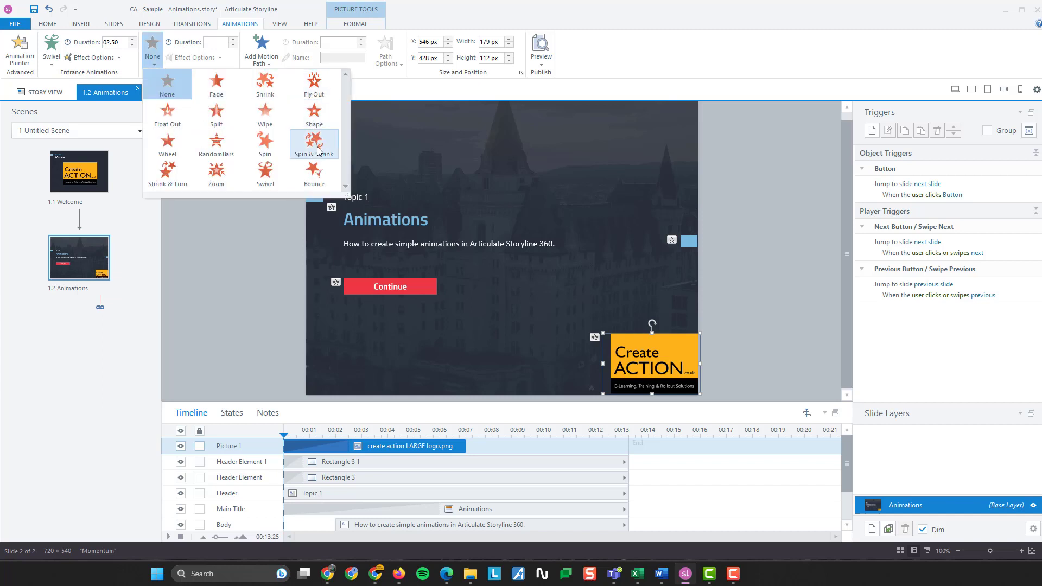
{"action": "left_click", "coordinate": [215, 171]}
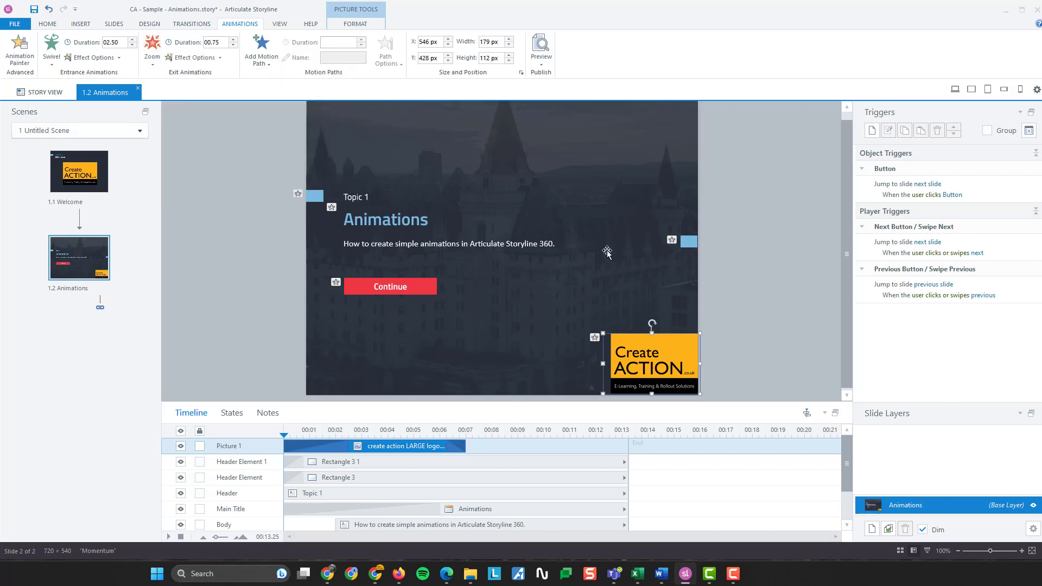
{"action": "left_click", "coordinate": [541, 51]}
{"action": "left_click", "coordinate": [571, 82]}
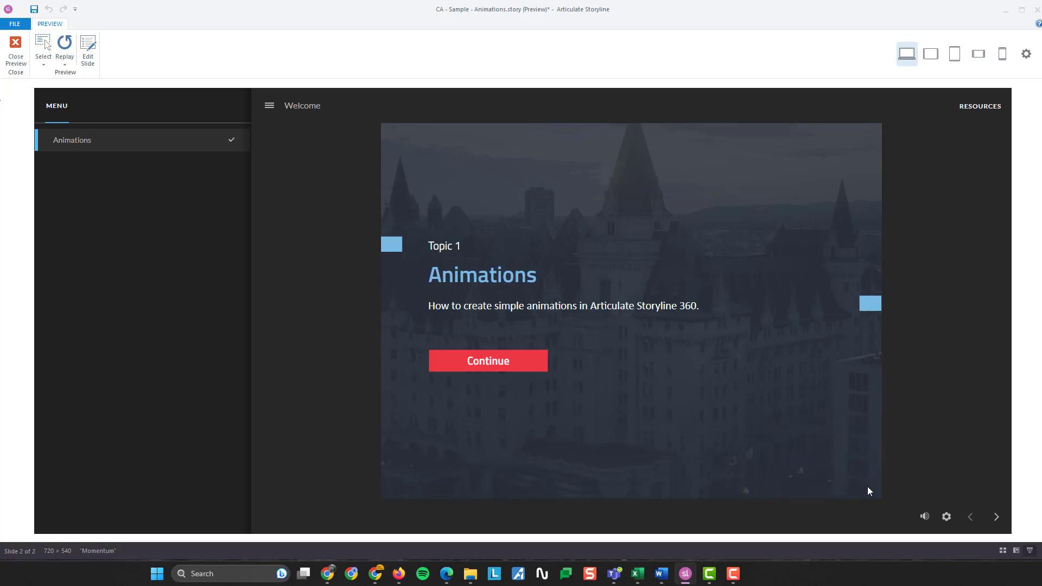
- Close the preview and return to slide 1.2 Animations via the Welcome slide
{"action": "left_click", "coordinate": [15, 48]}
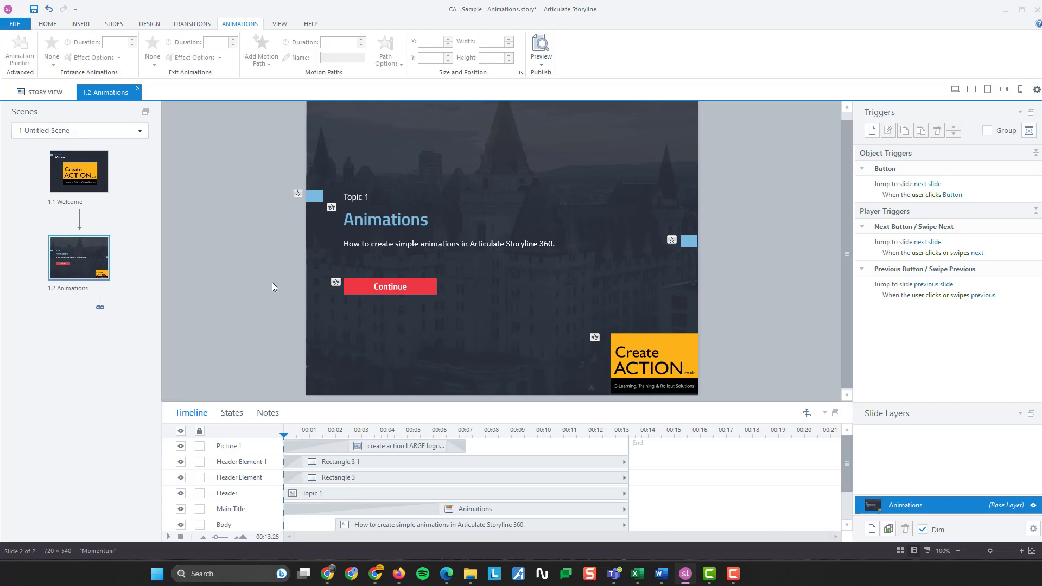
{"action": "left_click", "coordinate": [79, 181]}
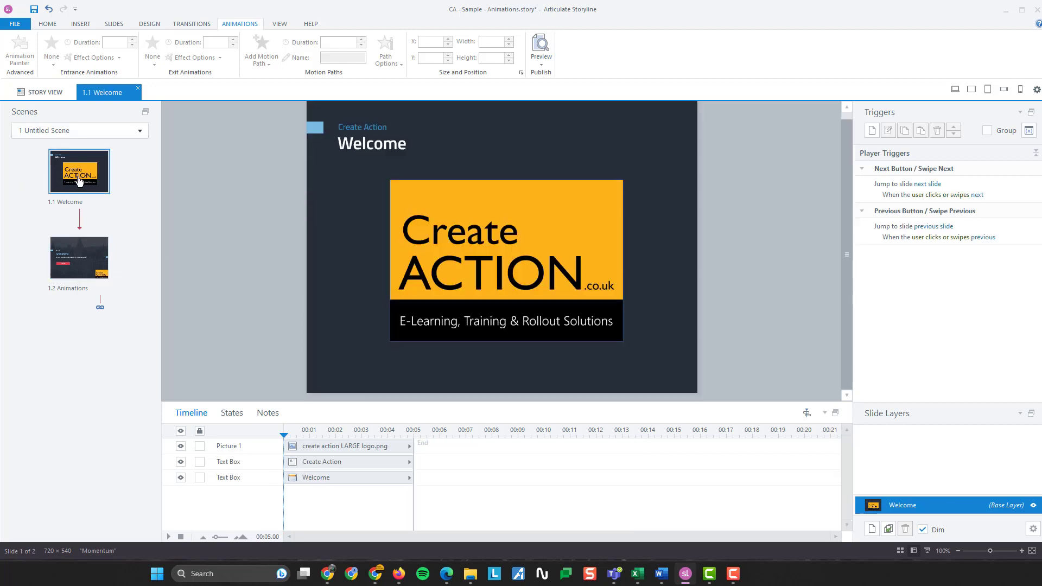
{"action": "left_click", "coordinate": [90, 256]}
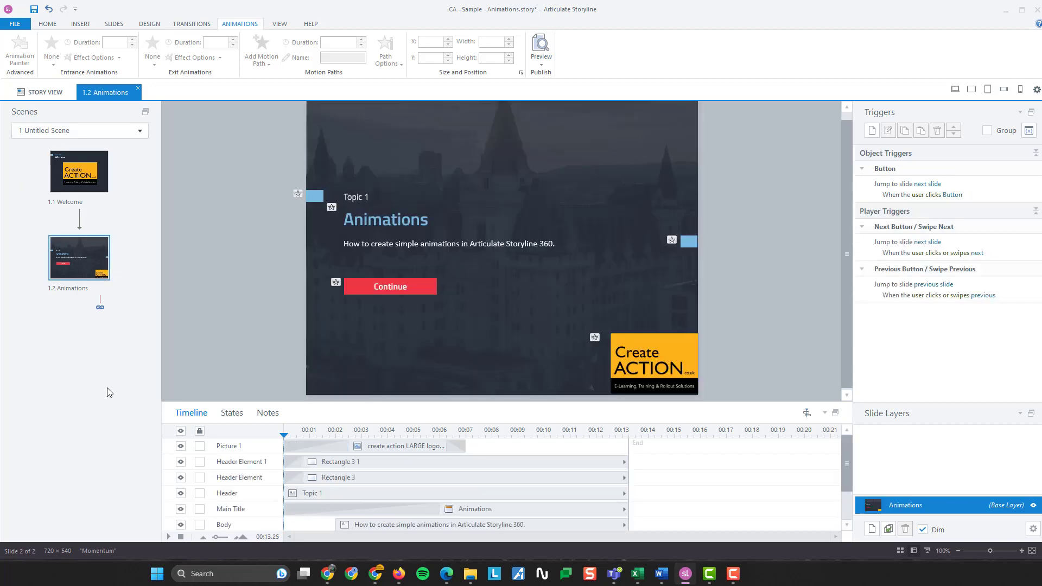